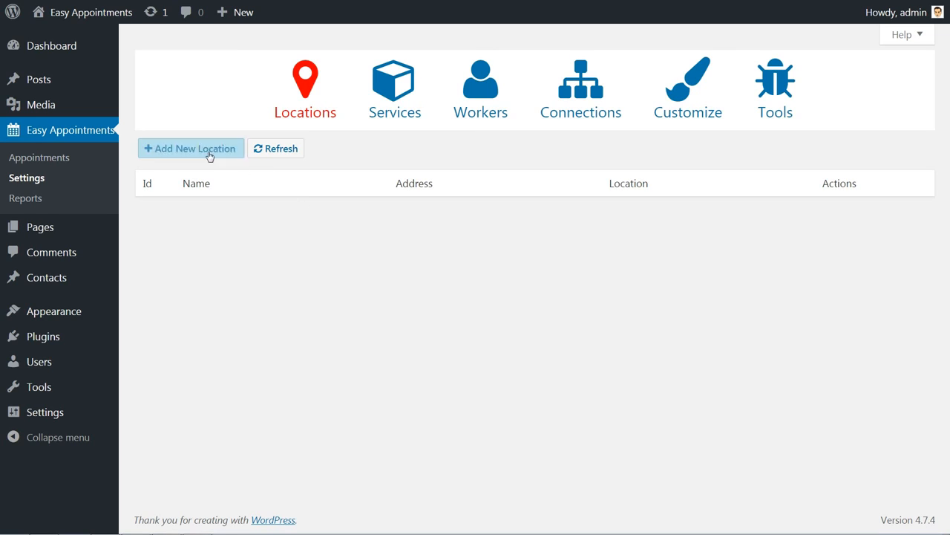
Add a location named 'Test name Digta Meeting', leaving the address and location fields empty.
click(208, 153)
click(211, 211)
text(Test name)
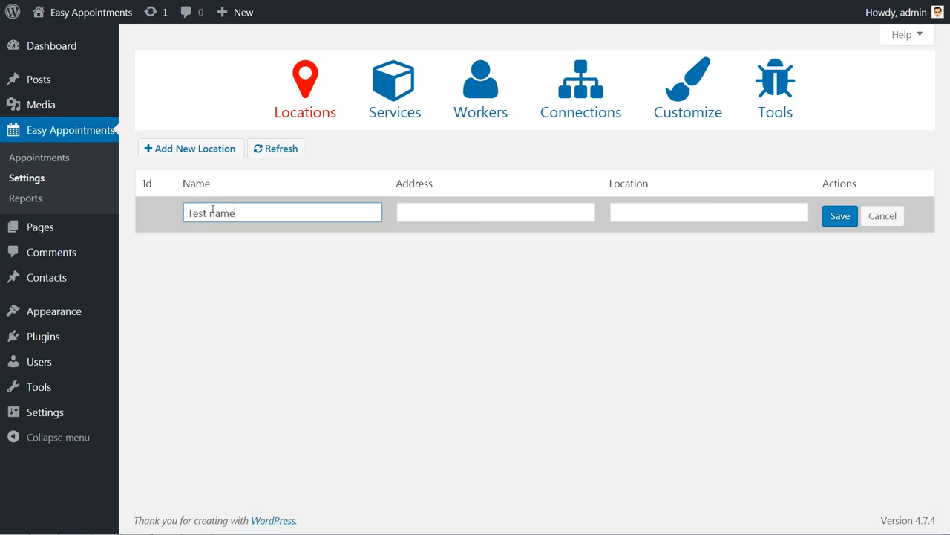
key(Tab)
text(Test address)
key(Tab)
text(Test location)
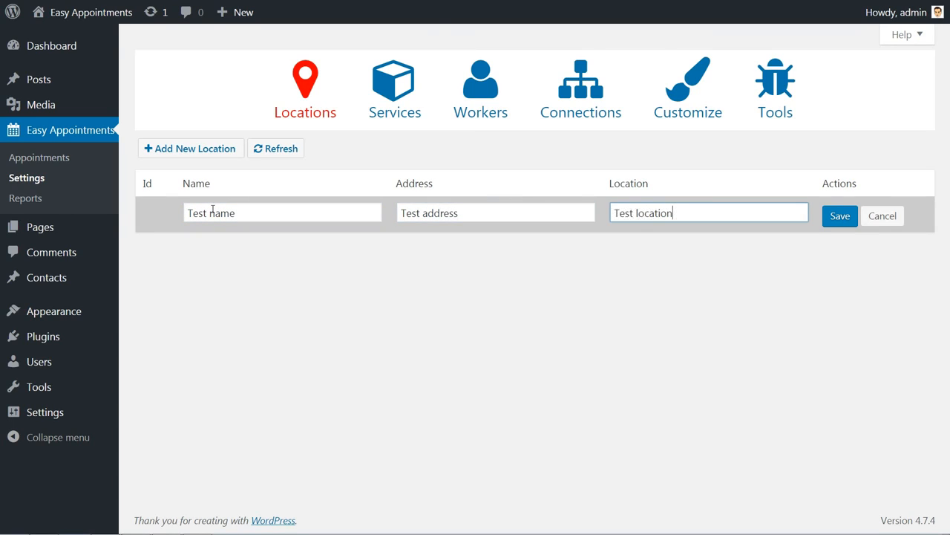
triple_click(470, 212)
key(BackSpace)
triple_click(624, 214)
key(BackSpace)
click(266, 214)
text(Digta Meeting)
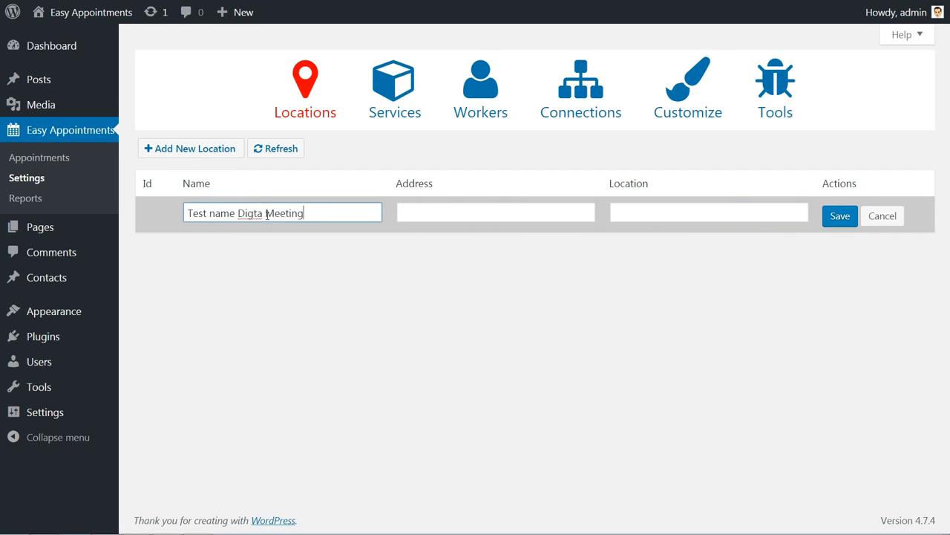
click(831, 220)
Add a second location 'Test name' with address 'Test address' and location 'Test location'.
click(192, 149)
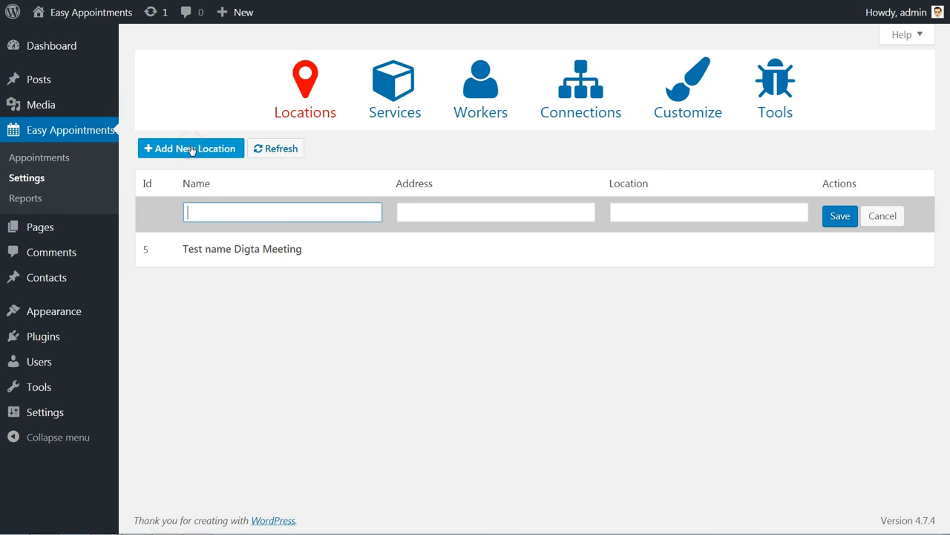
text(Test name)
key(Tab)
text(Test address)
key(Tab)
text(Test lcation)
key(BackSpace)
key(BackSpace)
key(BackSpace)
key(BackSpace)
key(BackSpace)
text(ocation)
key(Tab)
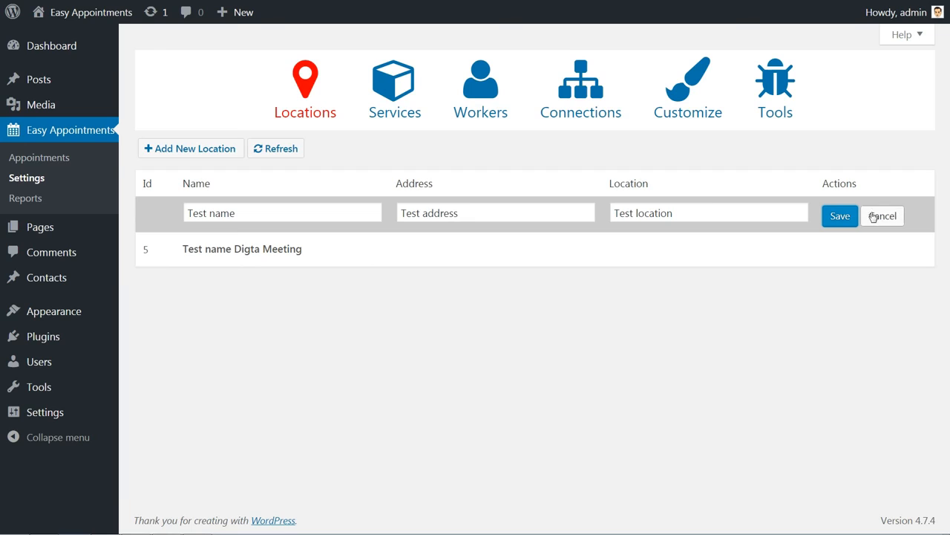
click(840, 216)
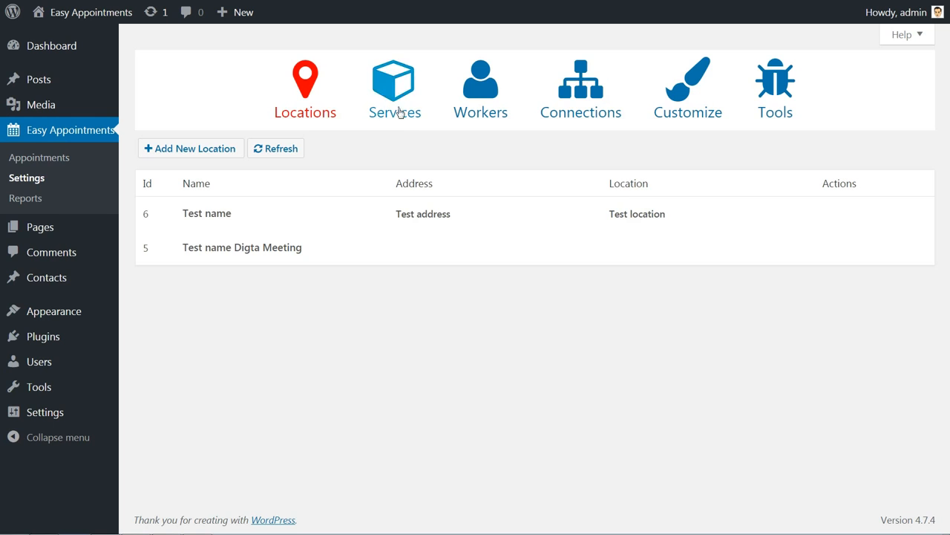
Save a 60-minute service named 'Test name' with no price.
click(395, 102)
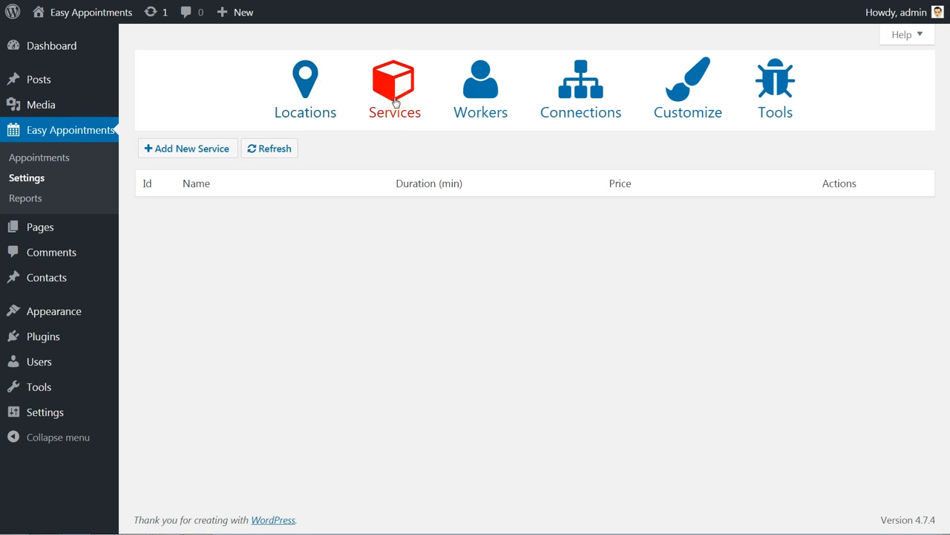
click(200, 150)
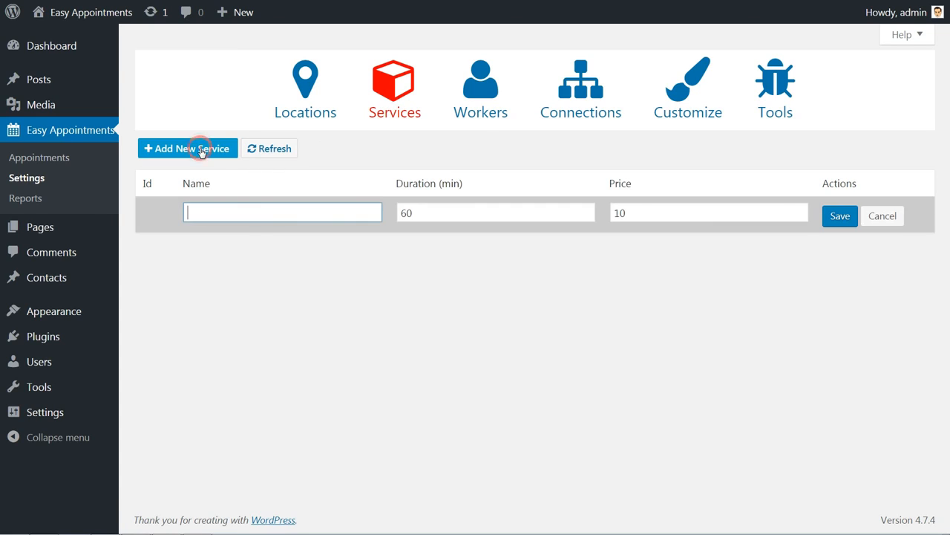
click(241, 212)
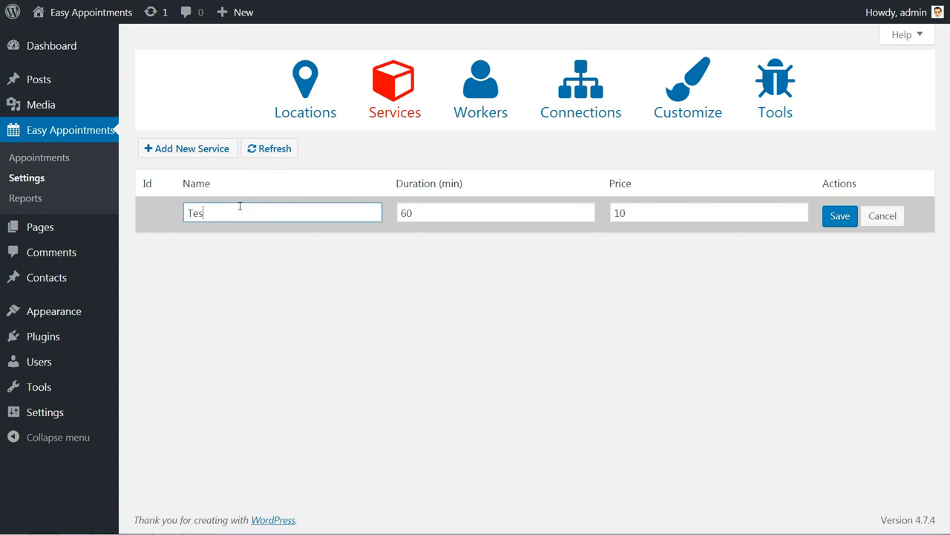
key(Tab)
key(Tab)
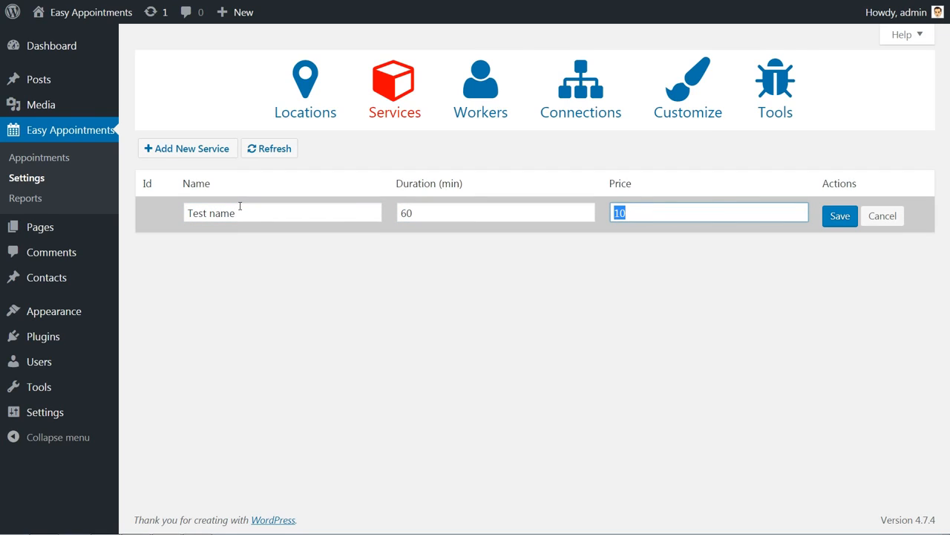
click(648, 218)
click(846, 220)
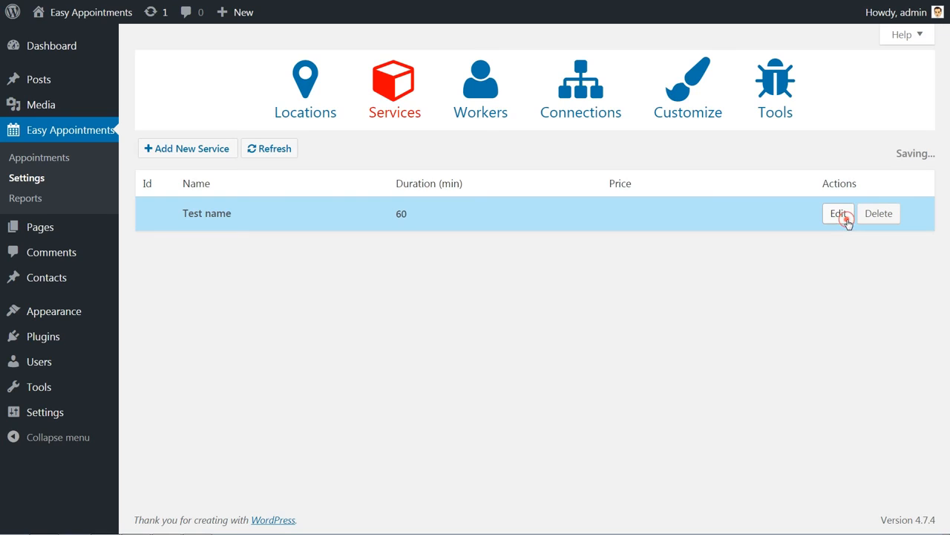
Add the 'Free one-hour consulting' service with its default price of 10 cleared.
click(233, 151)
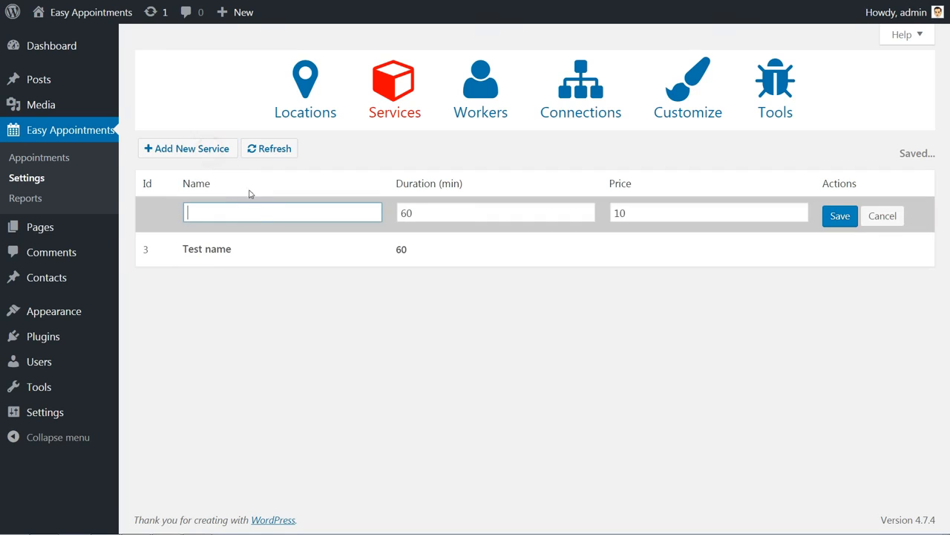
click(260, 212)
text(Free one-hour consult)
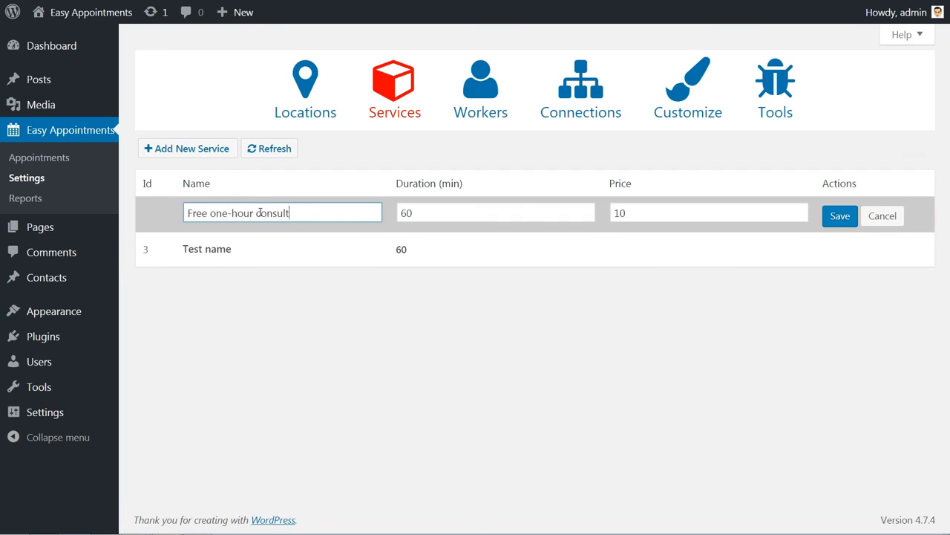
text(ing)
key(Tab)
key(Tab)
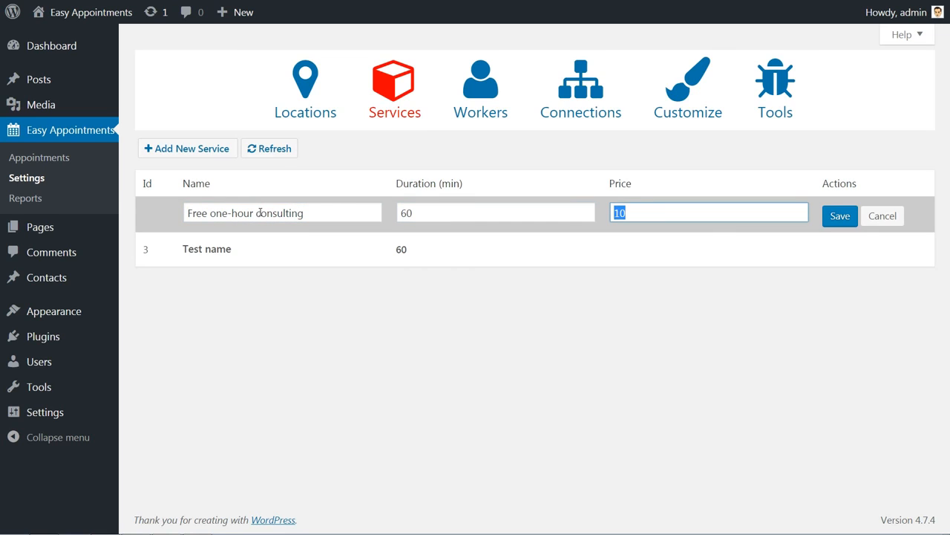
key(BackSpace)
click(833, 214)
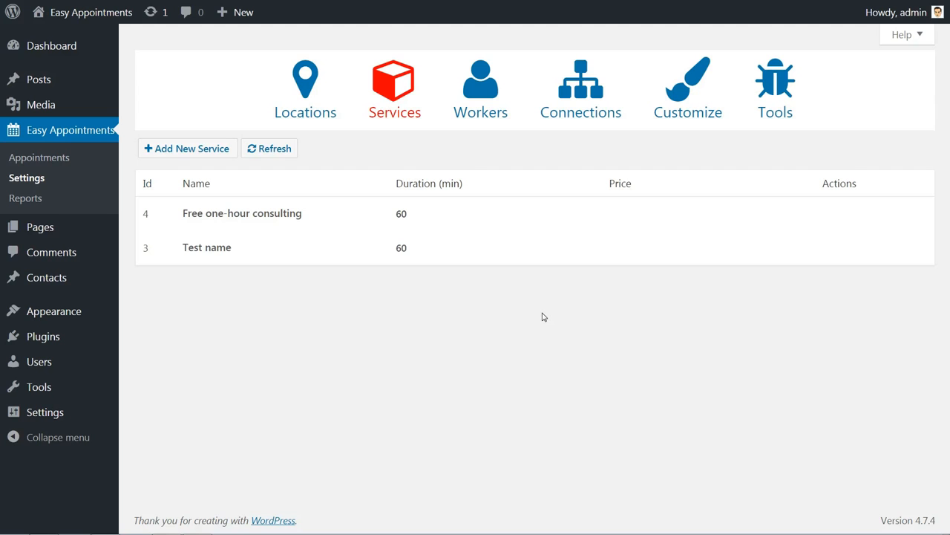
Add worker 'My name' with description 'test description', plus an e-mail address and phone number.
click(483, 112)
click(193, 151)
text(My name)
key(Tab)
text(test description)
key(Tab)
text(myemail@mydomain.com)
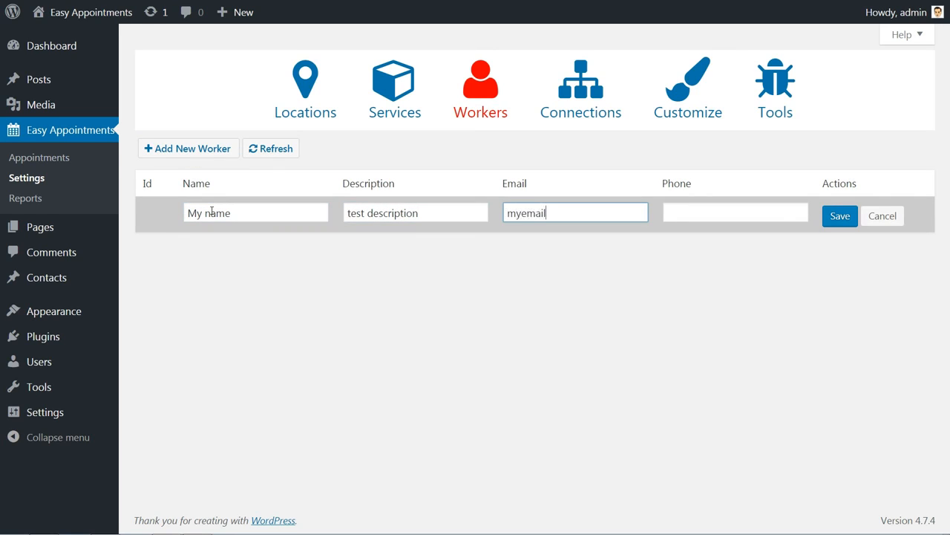
key(Tab)
text(000500000)
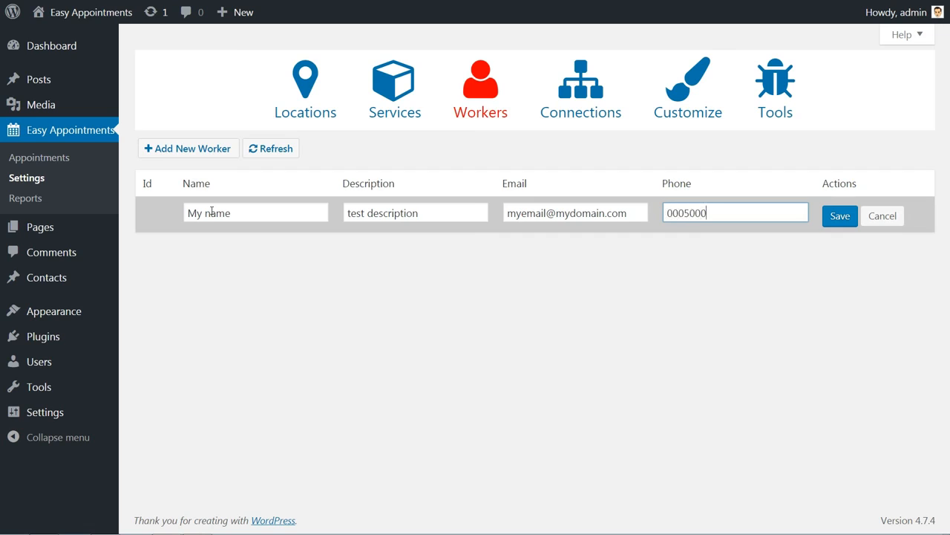
click(841, 217)
Add a second worker with description 'consultant', entering their name, e-mail address and phone number.
click(212, 148)
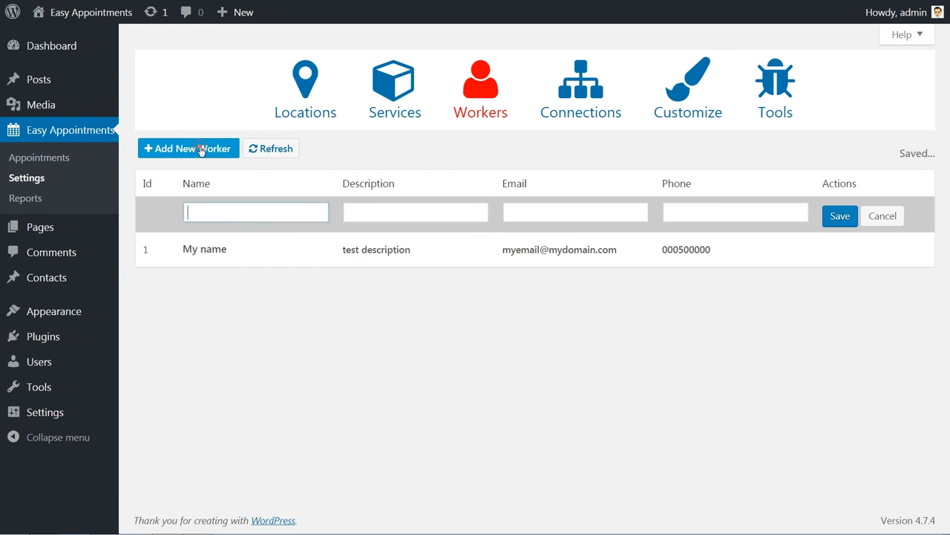
key(Tab)
key(Tab)
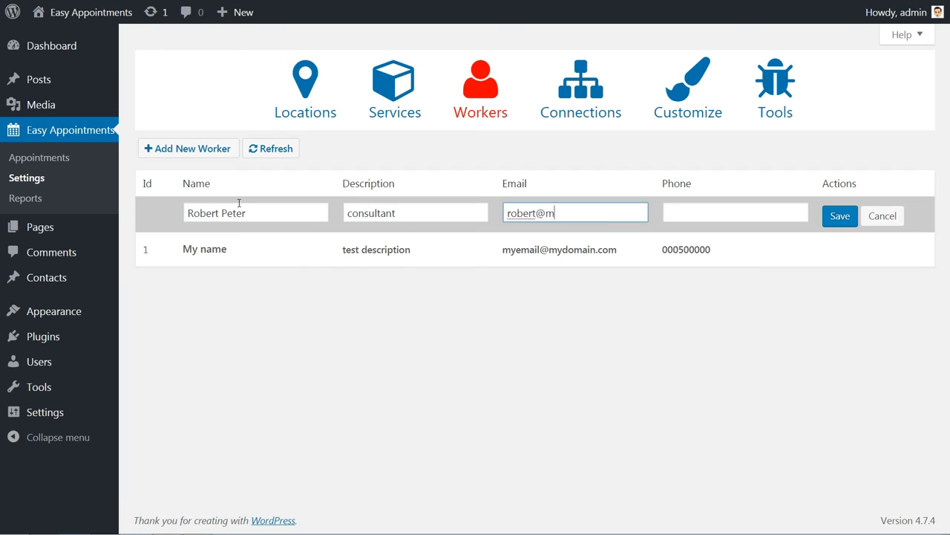
key(Tab)
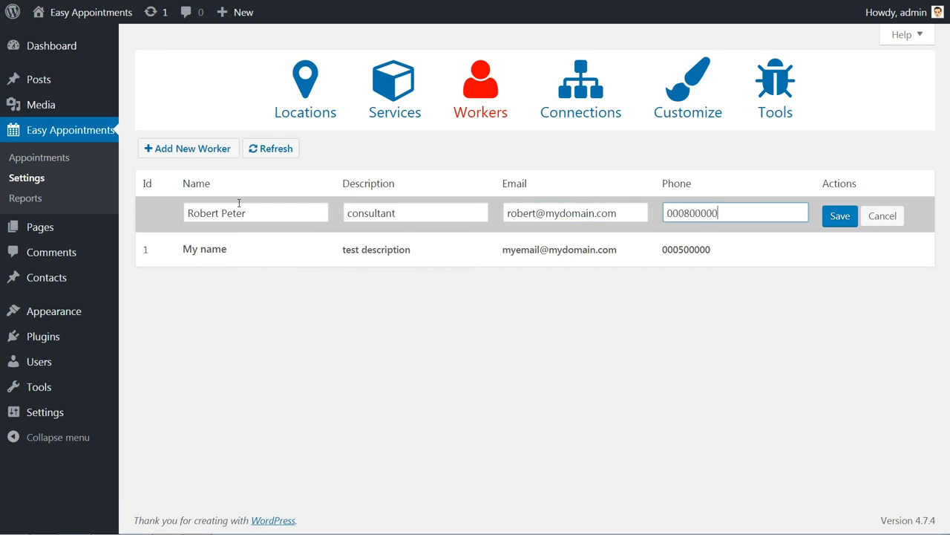
click(848, 216)
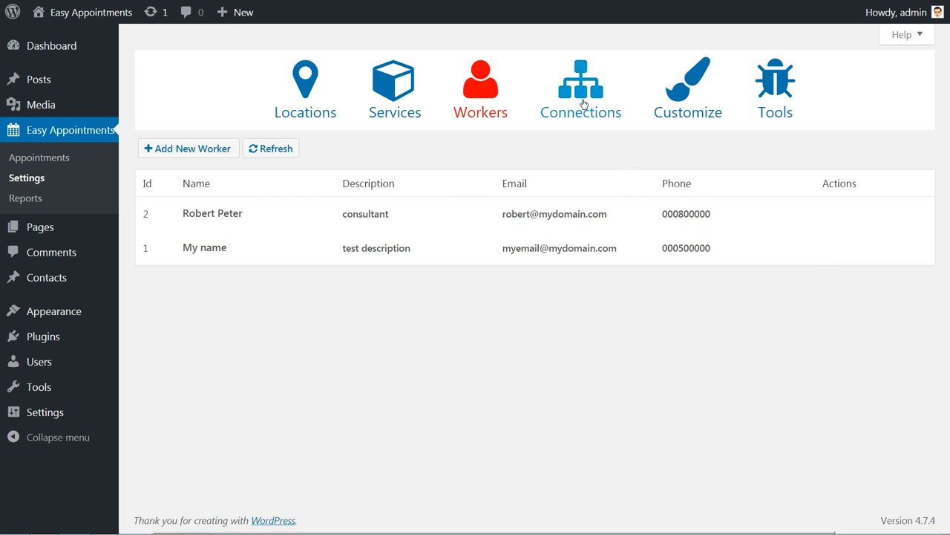
Start a new connection and select Monday through Sunday as working days.
click(583, 104)
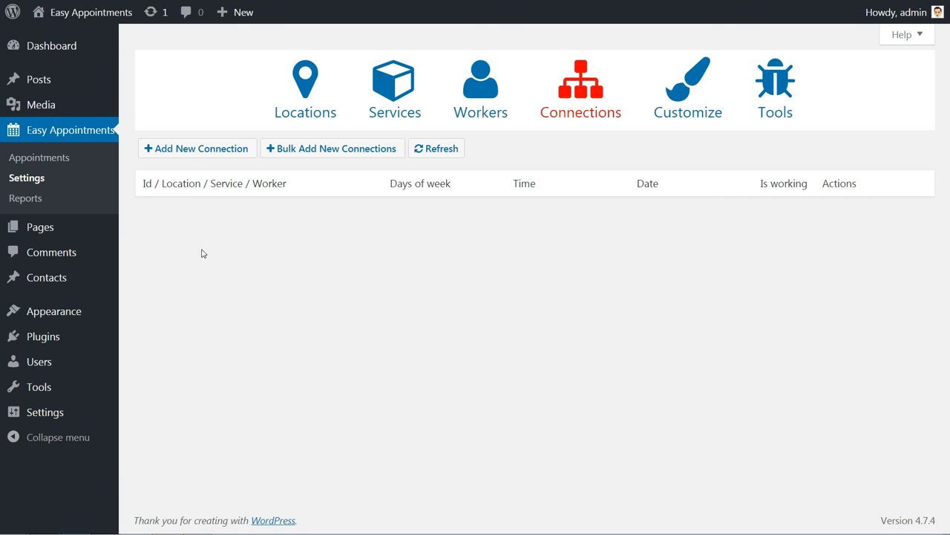
click(346, 238)
click(352, 239)
click(346, 264)
click(346, 264)
click(340, 291)
click(339, 293)
drag(420, 219, 450, 340)
click(451, 340)
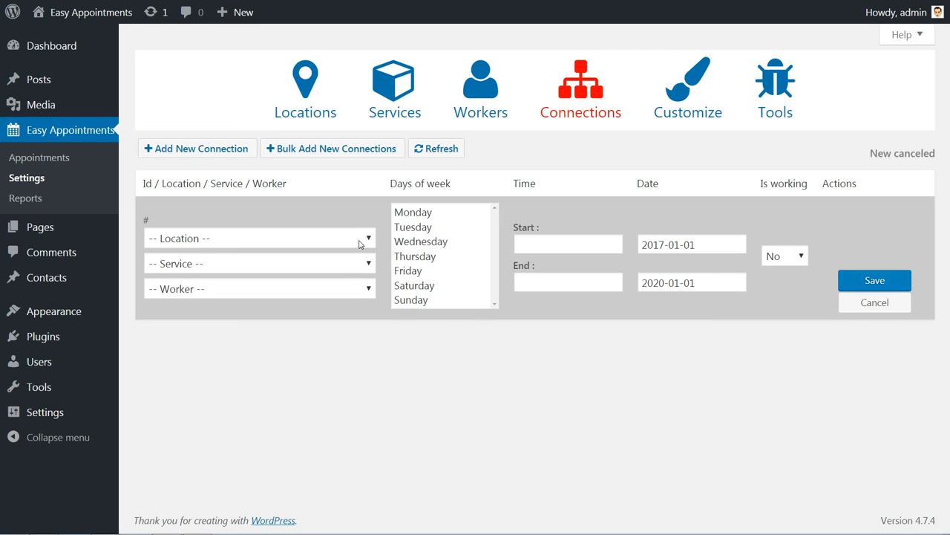
Link location Test name Digta Meeting, service Free one-hour consulting and the consultant worker, then save.
click(360, 241)
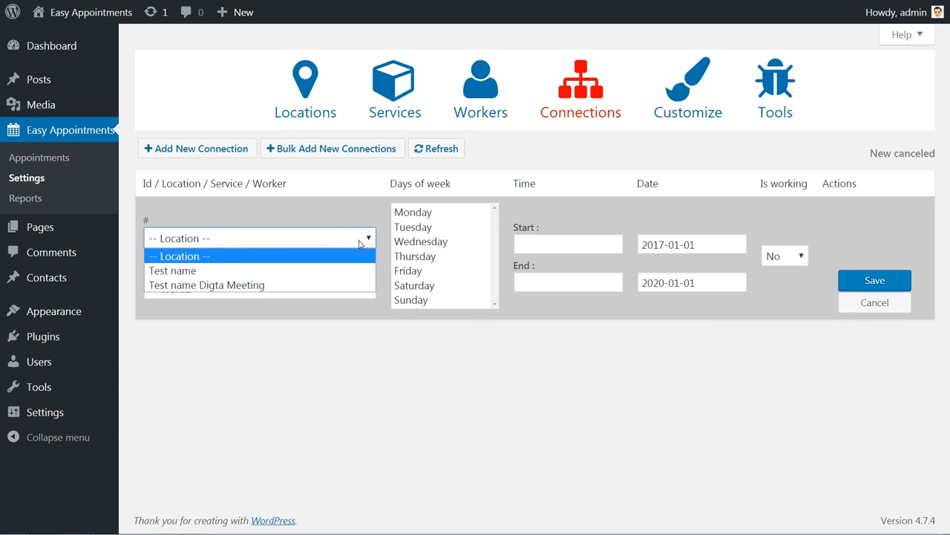
click(352, 283)
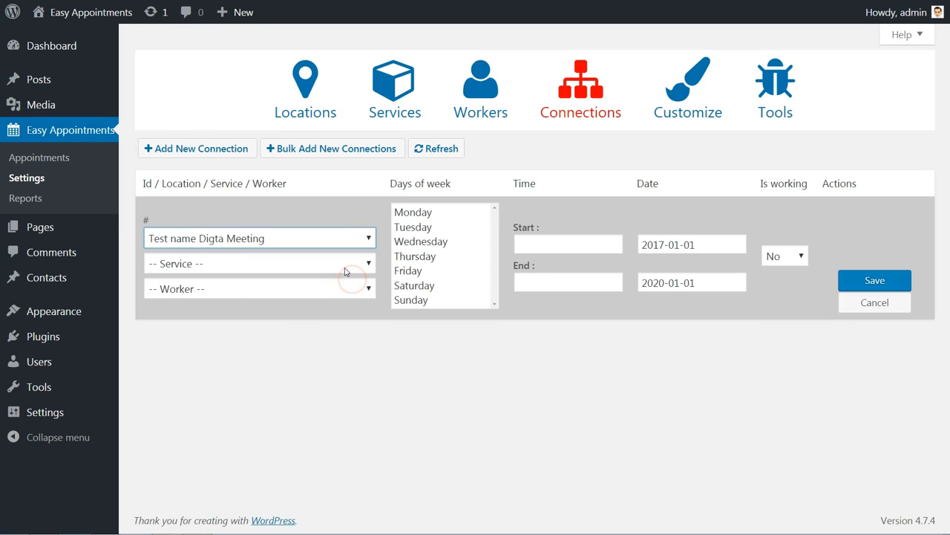
click(348, 262)
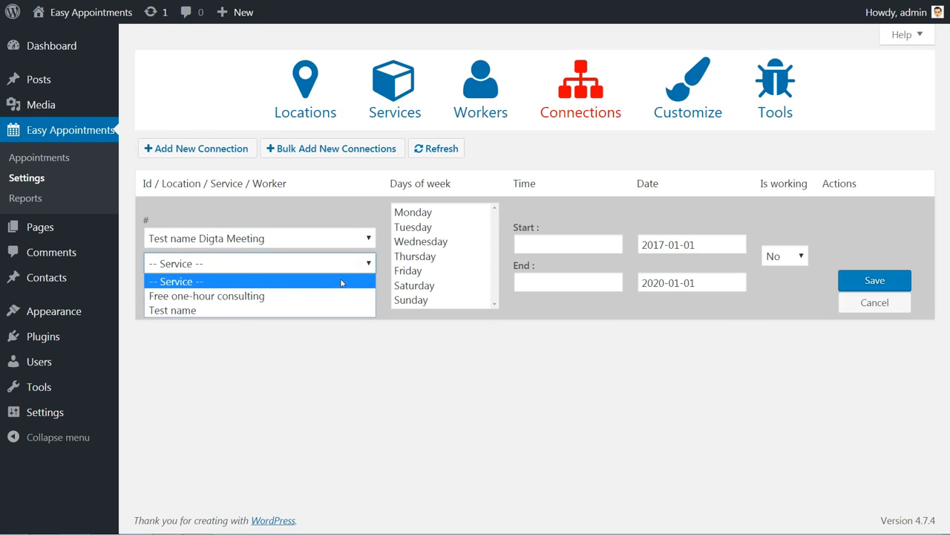
click(338, 294)
click(339, 290)
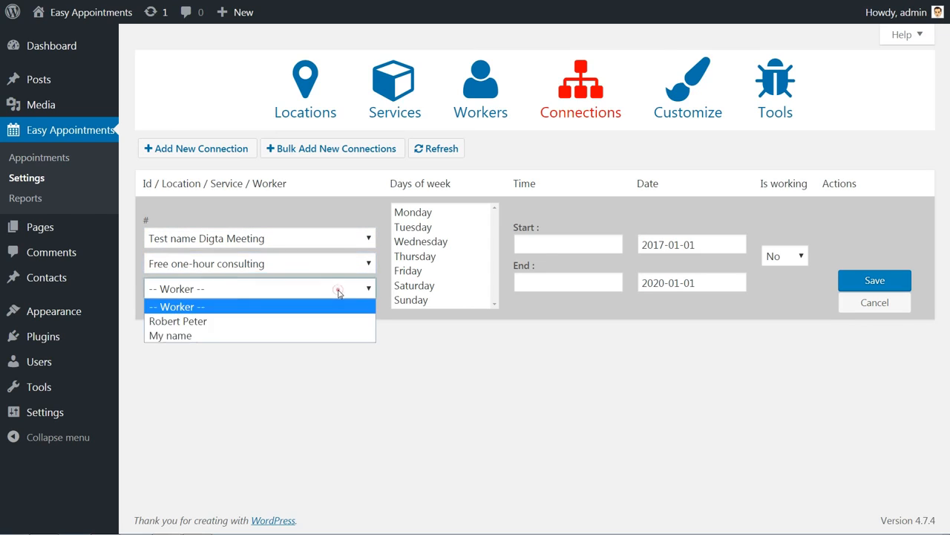
click(331, 321)
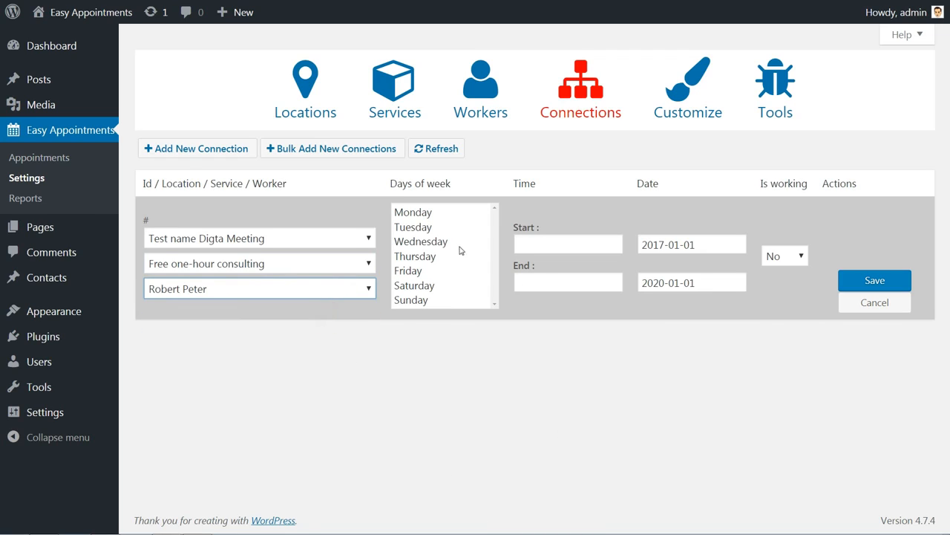
click(875, 280)
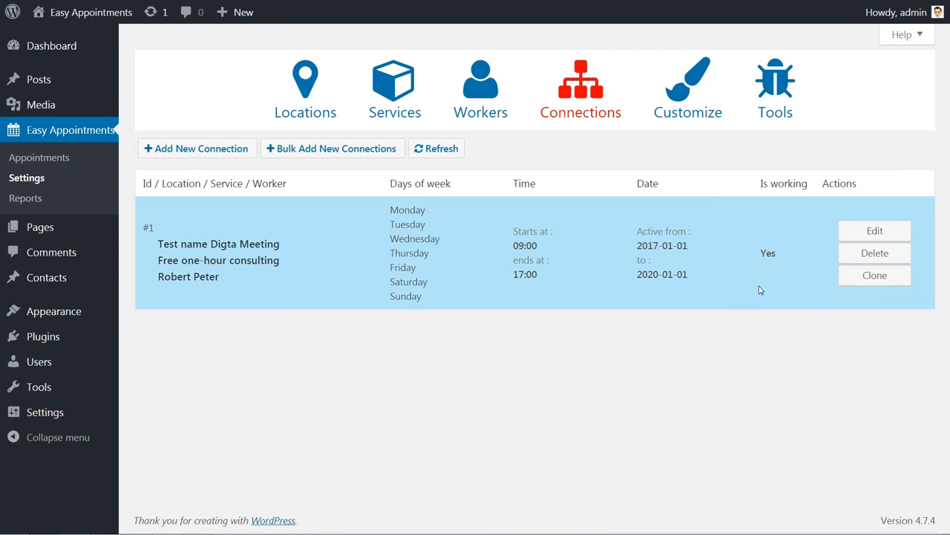
Reopen connection #1, keep its service and worker, and select all seven working days.
click(856, 231)
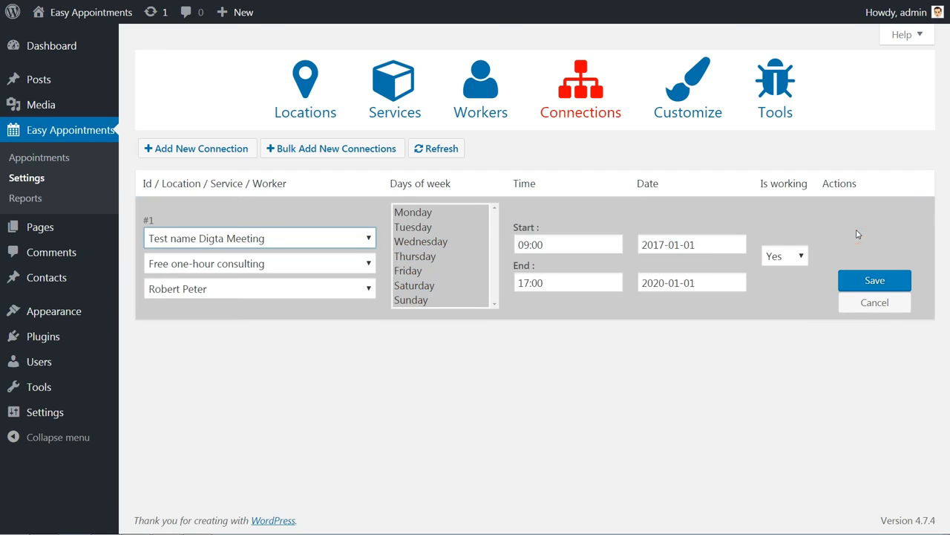
click(276, 265)
click(275, 263)
click(272, 287)
click(272, 284)
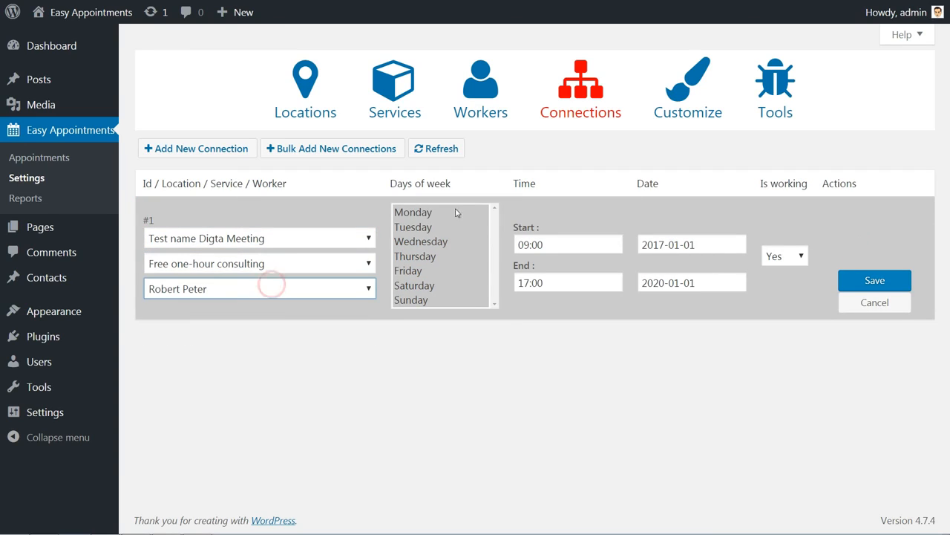
click(450, 212)
click(432, 227)
click(429, 242)
click(426, 260)
click(419, 271)
click(417, 286)
click(420, 299)
key(ctrl+a)
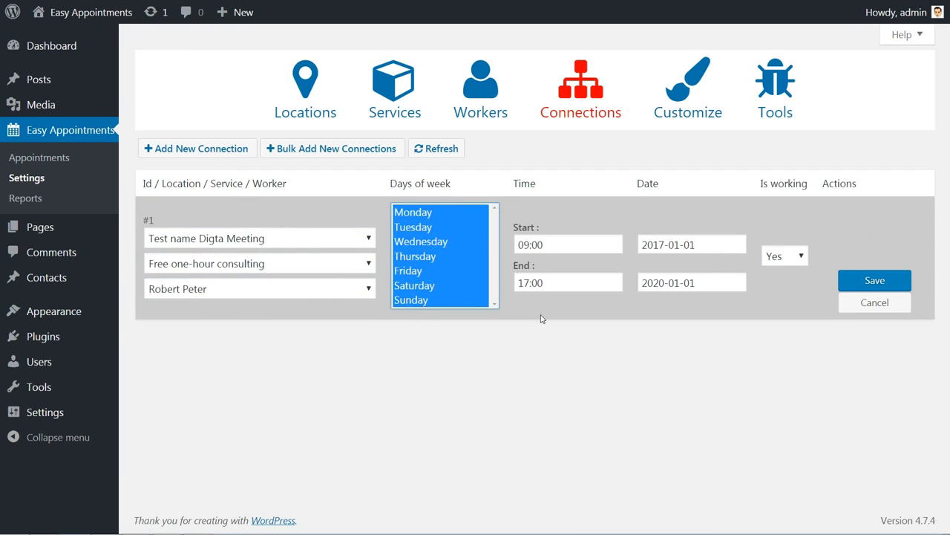
Set the connection's hours to 09:00–17:00 and save it.
click(554, 244)
click(668, 384)
click(562, 282)
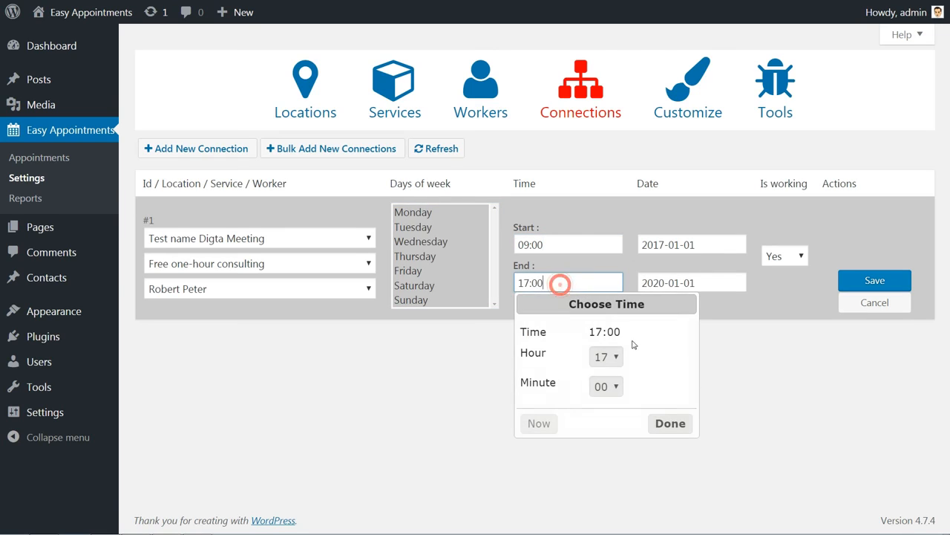
click(666, 430)
drag(412, 213, 410, 270)
click(875, 280)
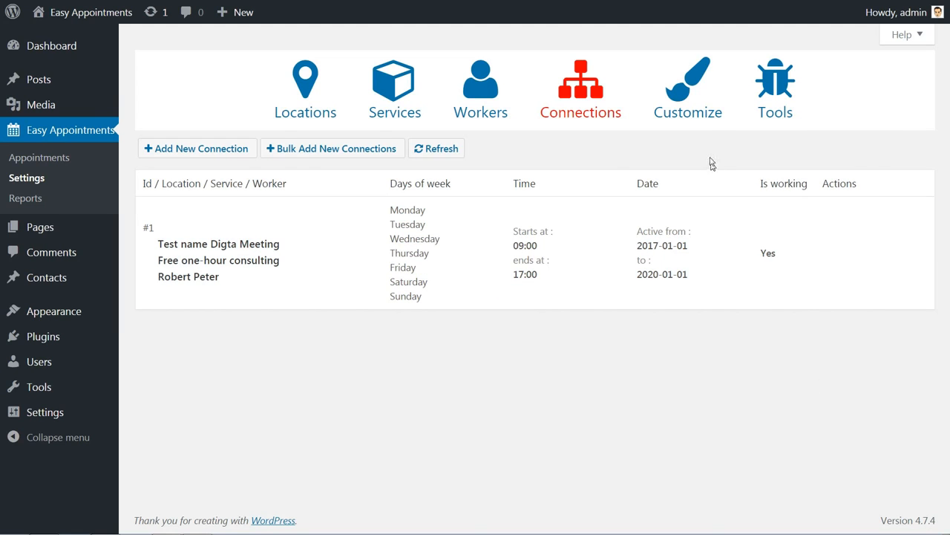
click(687, 100)
Look over the Pending, Reservation, Canceled and Confirmed notification templates.
scroll(379, 260, down, 3)
scroll(379, 261, down, 1)
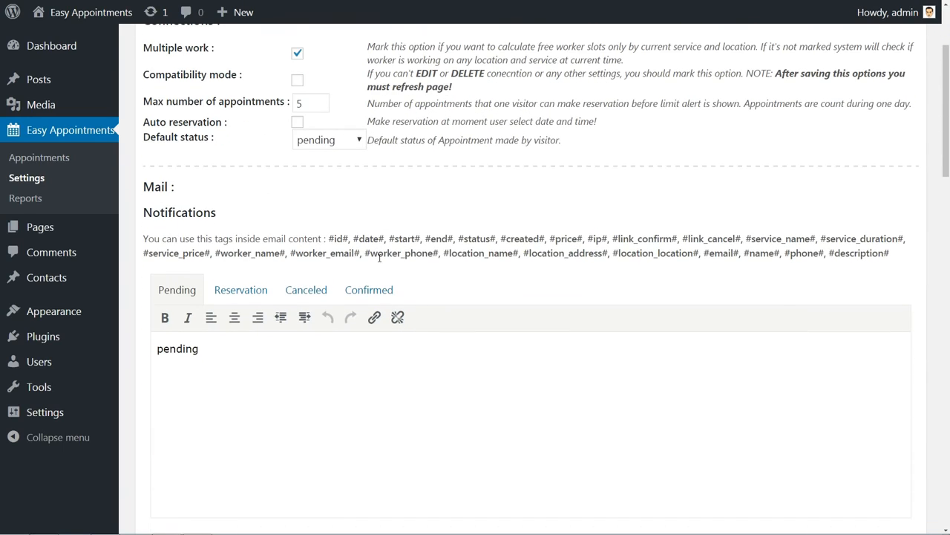
scroll(379, 256, down, 1)
click(257, 247)
click(304, 244)
click(365, 245)
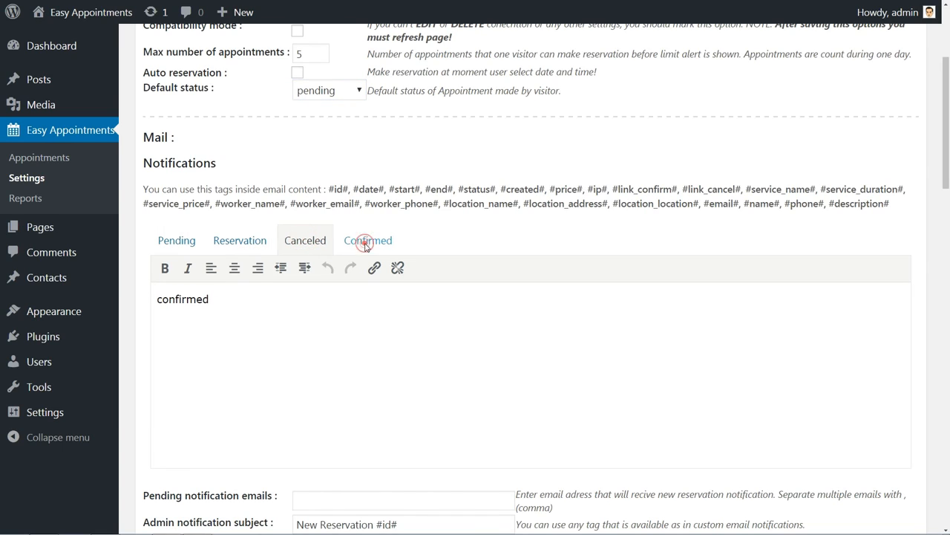
click(176, 241)
scroll(511, 343, down, 4)
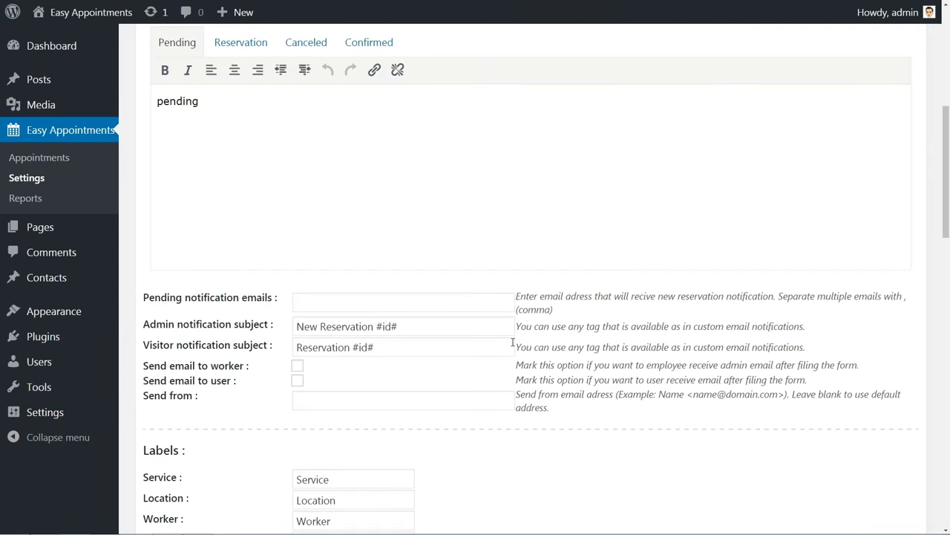
scroll(512, 342, up, 1)
Inspect the Pending template text and the #worker_name# e-mail tag.
double_click(216, 156)
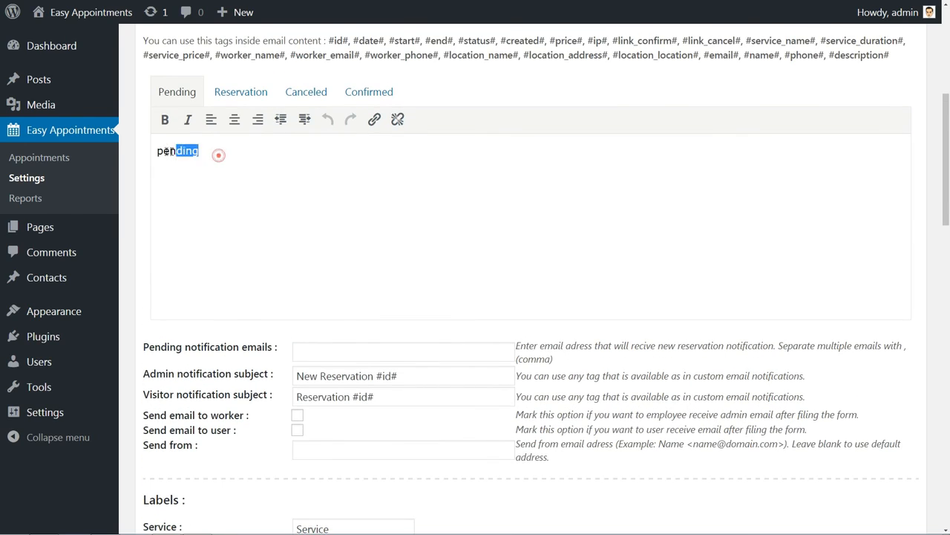
click(218, 154)
scroll(569, 342, up, 1)
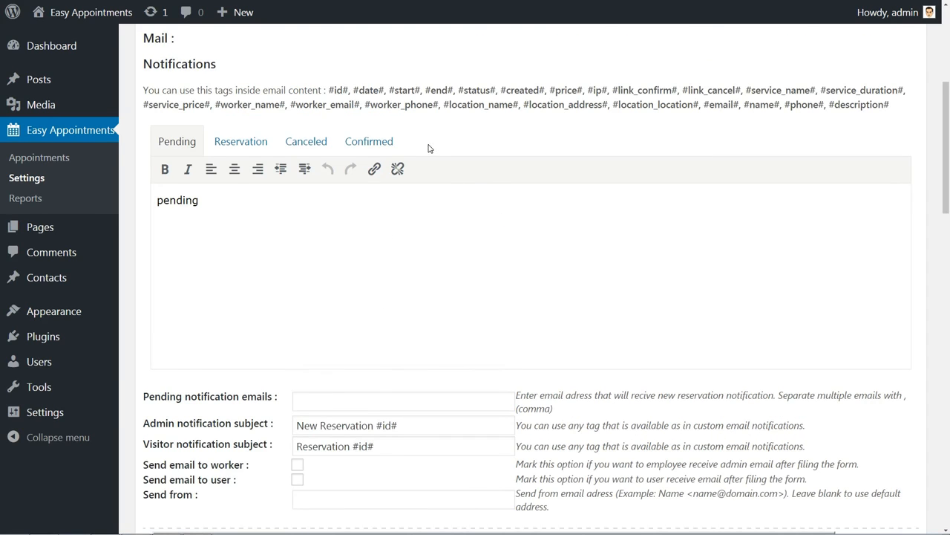
mouse_move(365, 104)
mouse_down()
mouse_move(441, 105)
mouse_move(365, 104)
mouse_up()
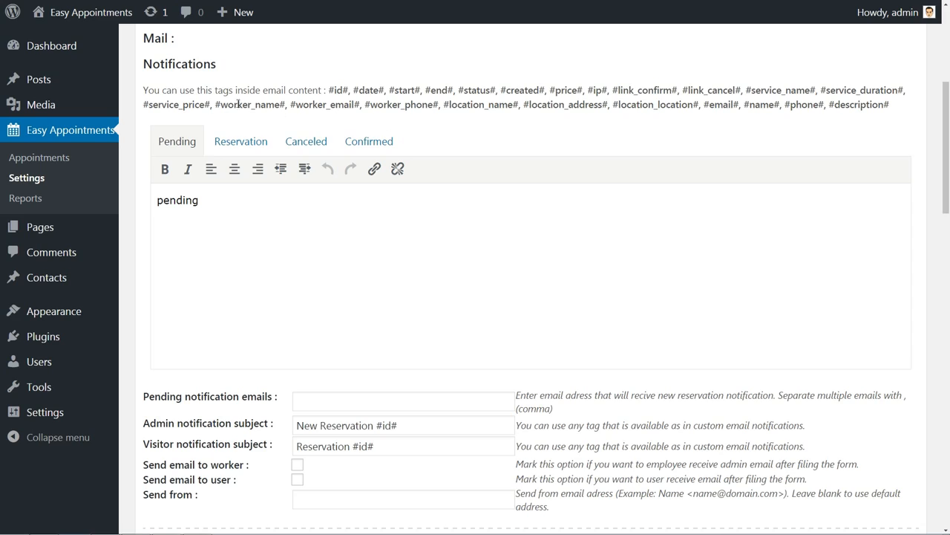
drag(216, 104, 287, 105)
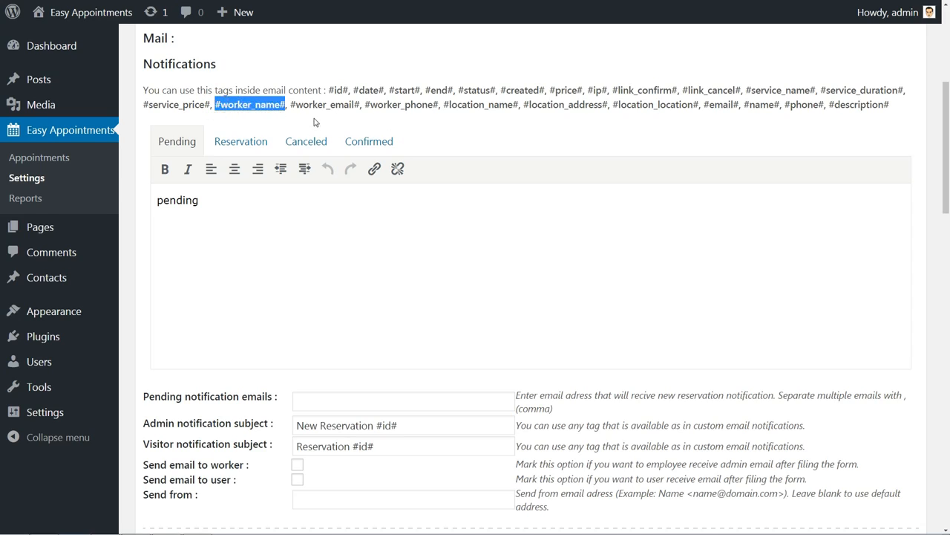
click(313, 117)
drag(216, 104, 287, 105)
click(290, 120)
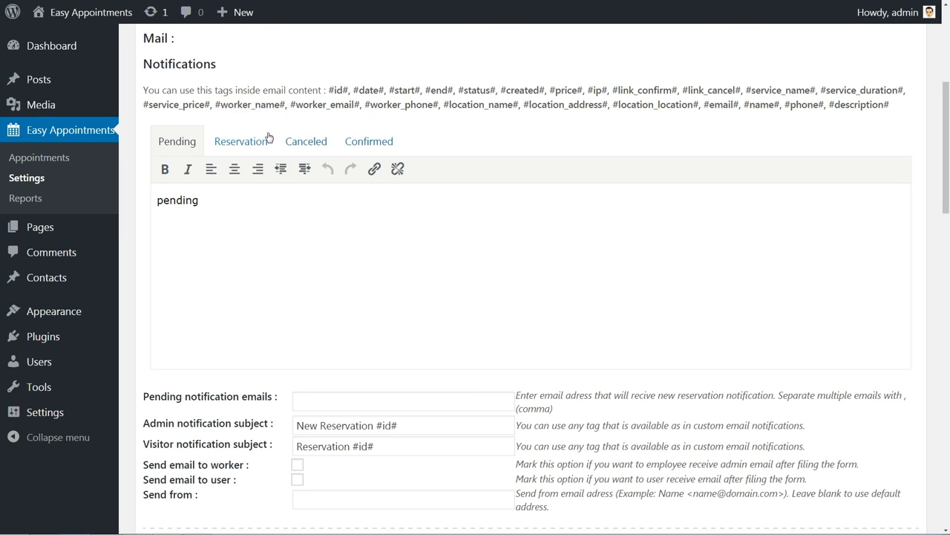
scroll(420, 306, down, 4)
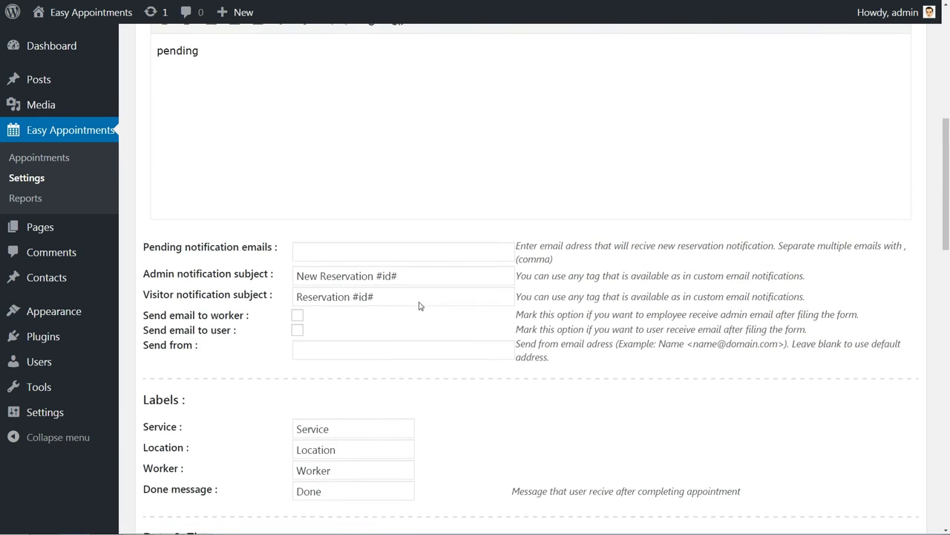
scroll(420, 306, down, 1)
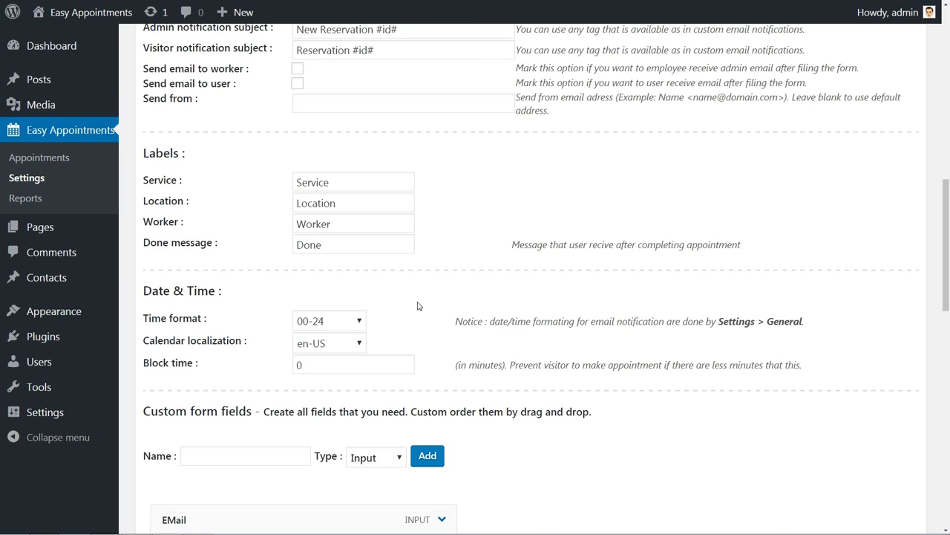
scroll(418, 248, up, 1)
Review the notification e-mail, subject and send-from fields, continuing down to the custom form fields.
click(306, 99)
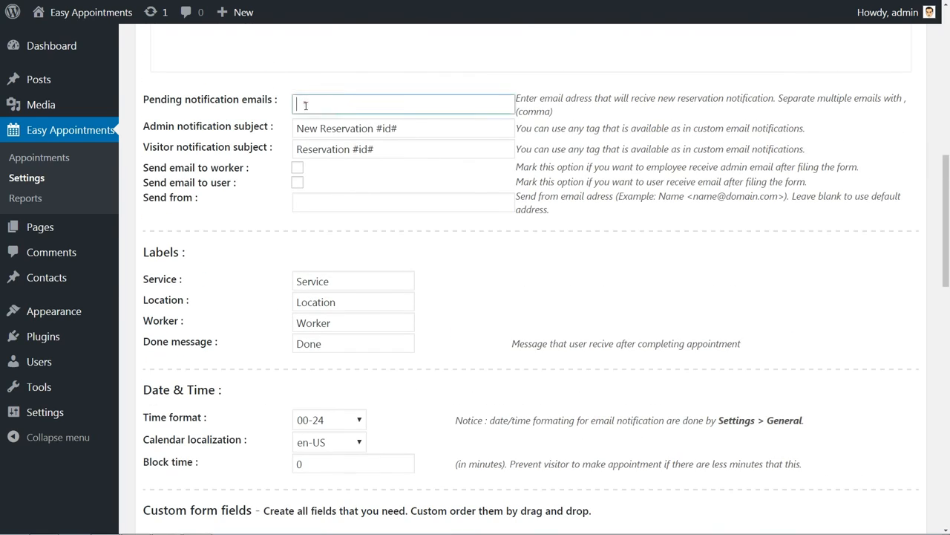
click(297, 129)
click(296, 150)
click(307, 197)
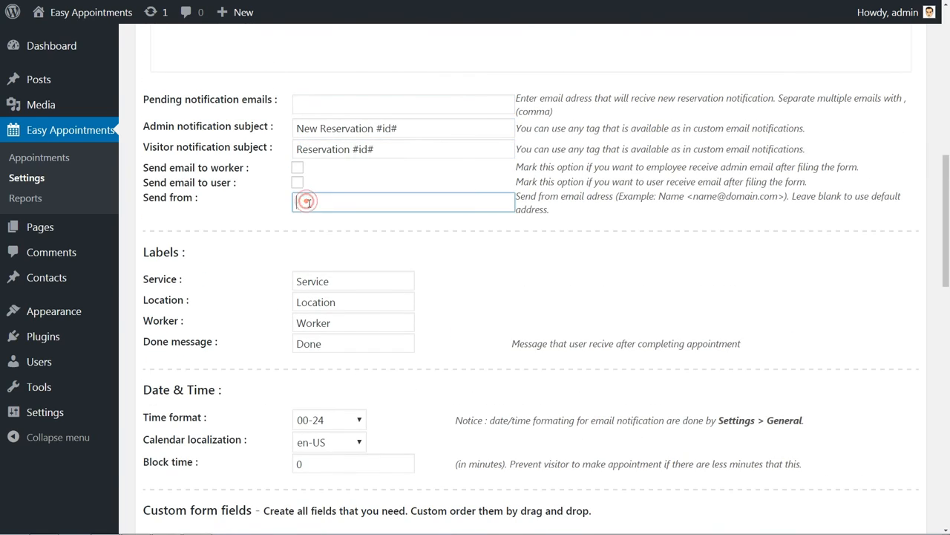
scroll(308, 202, down, 1)
scroll(308, 203, down, 4)
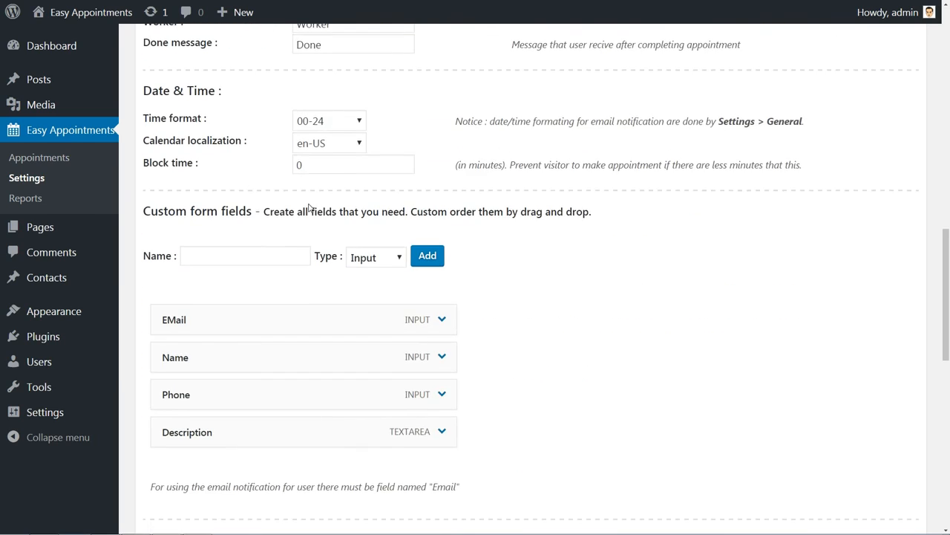
Expand and collapse the EMail, Name and Description custom form fields to check their details.
click(198, 110)
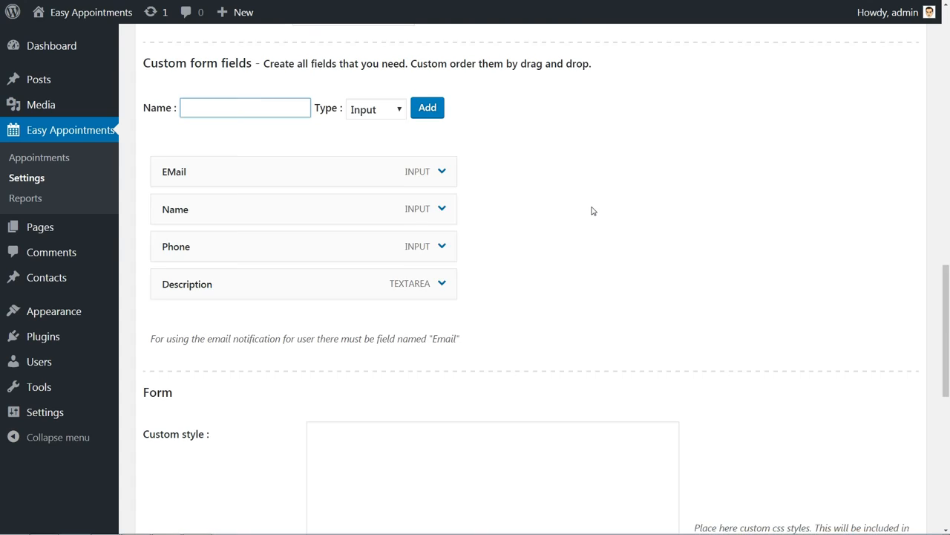
scroll(592, 208, down, 3)
scroll(592, 206, up, 2)
click(441, 124)
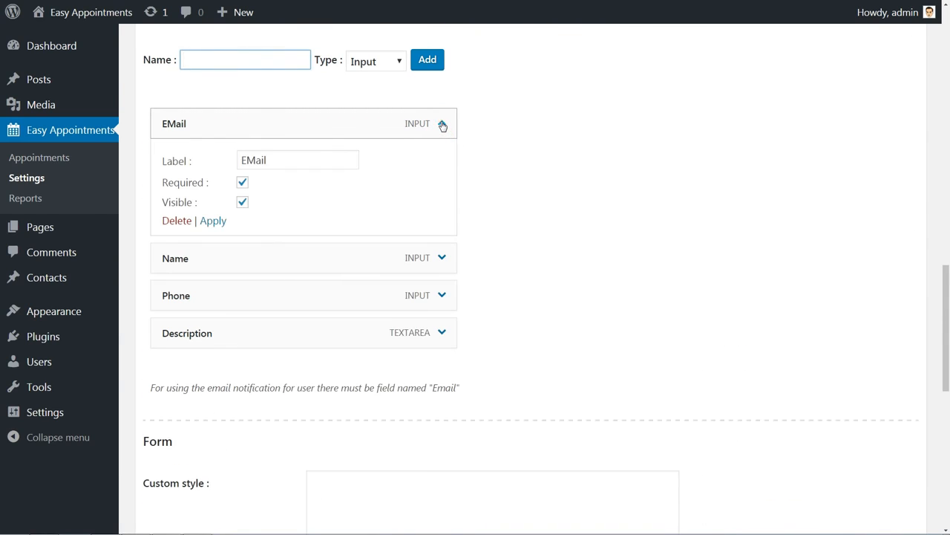
click(442, 124)
click(443, 160)
click(443, 163)
click(445, 239)
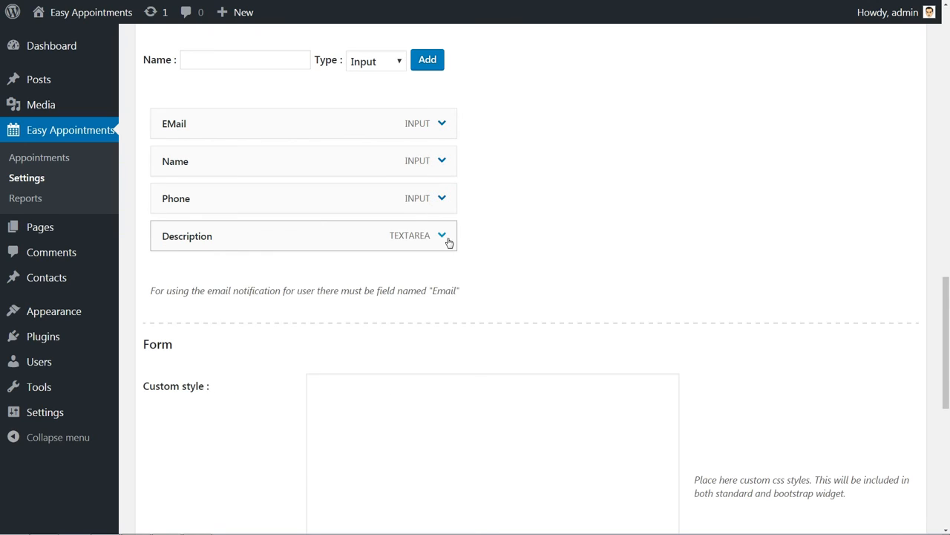
click(445, 238)
Turn on Hide price under Money and save the customization settings.
scroll(448, 243, down, 3)
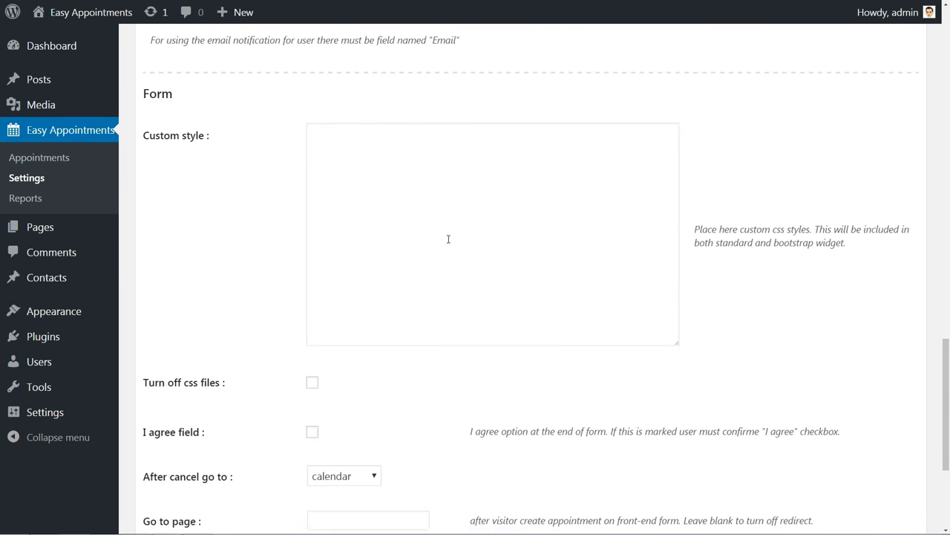
scroll(447, 243, down, 3)
click(321, 368)
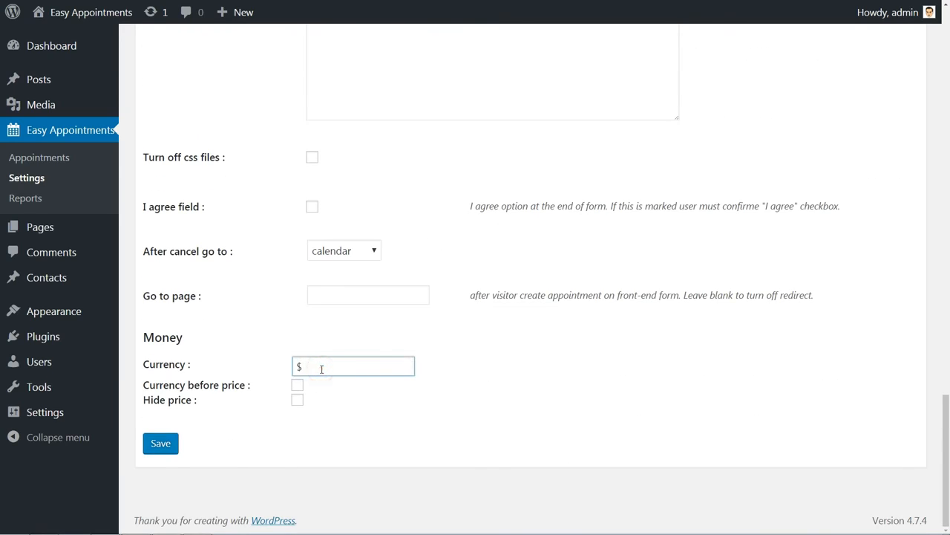
click(297, 399)
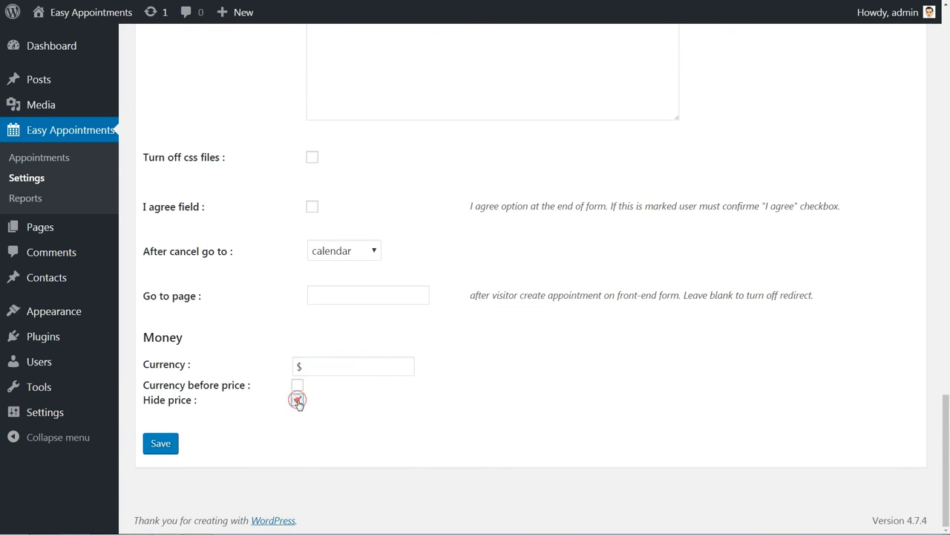
click(159, 445)
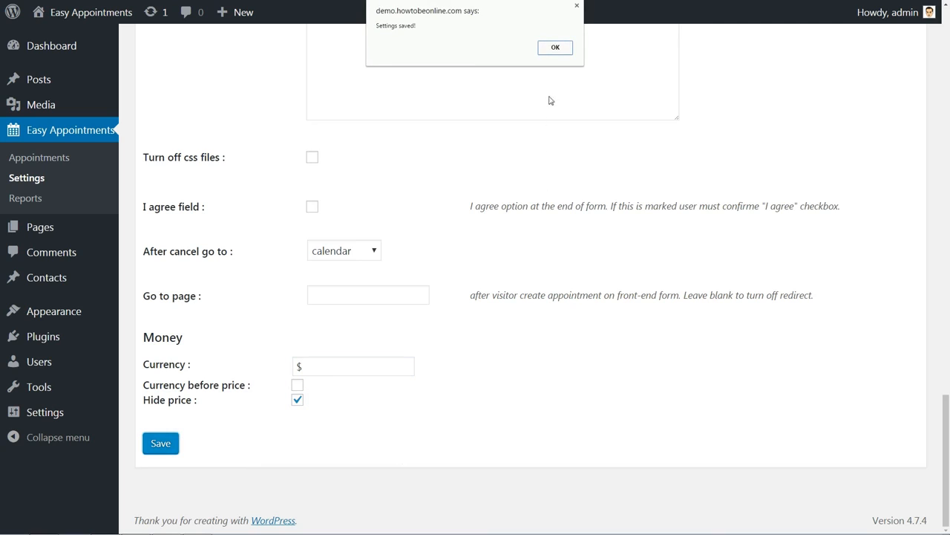
click(553, 48)
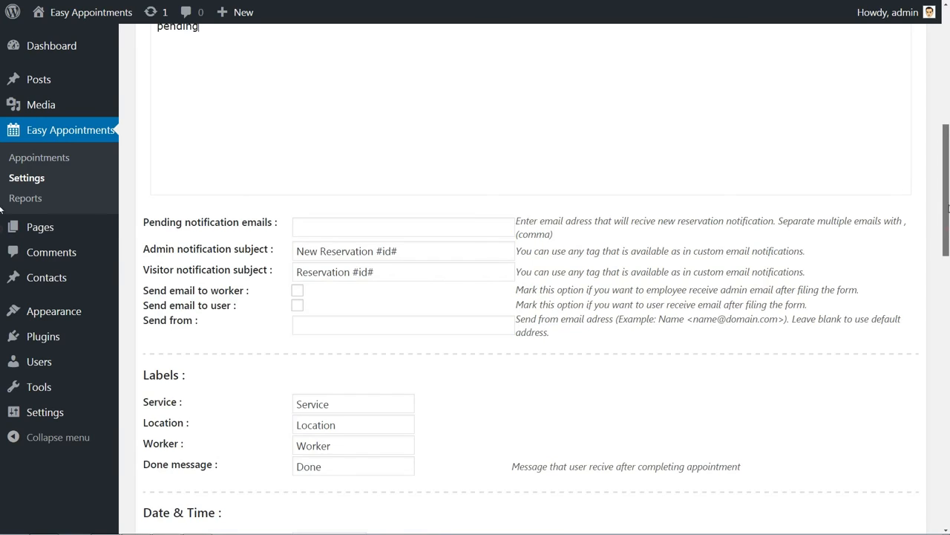
Confirm the Tools error log is empty, then go to All Pages, which lists only Home.
scroll(765, 110, up, 8)
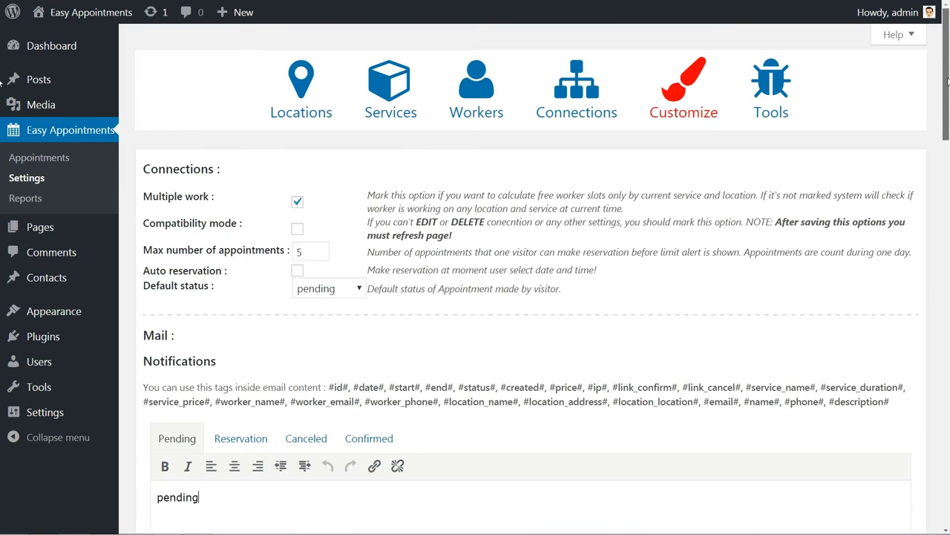
click(765, 110)
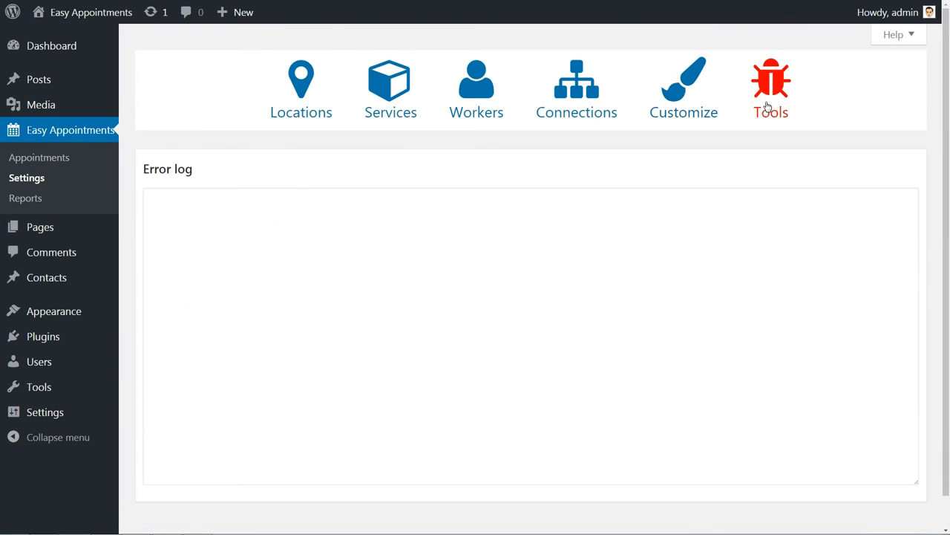
click(239, 196)
scroll(315, 269, down, 1)
scroll(315, 269, up, 1)
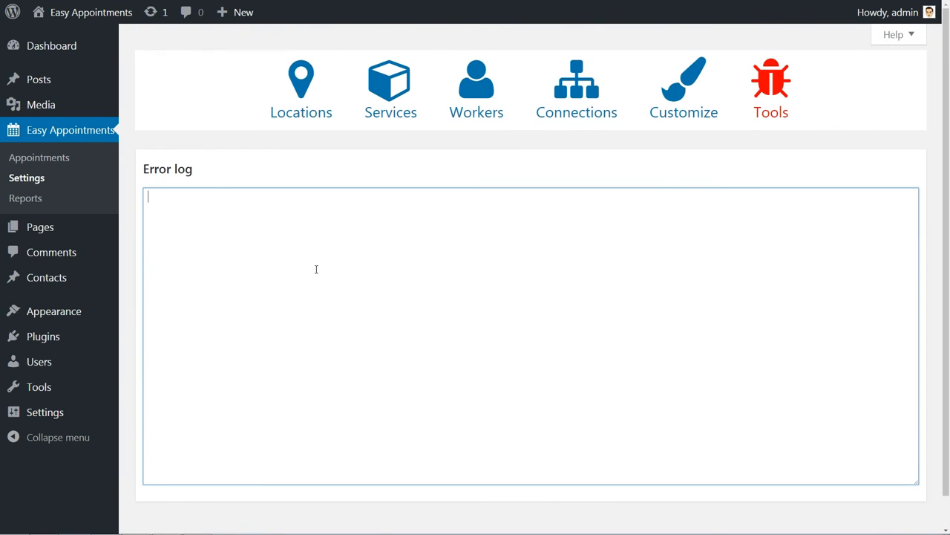
mouse_move(61, 240)
click(140, 229)
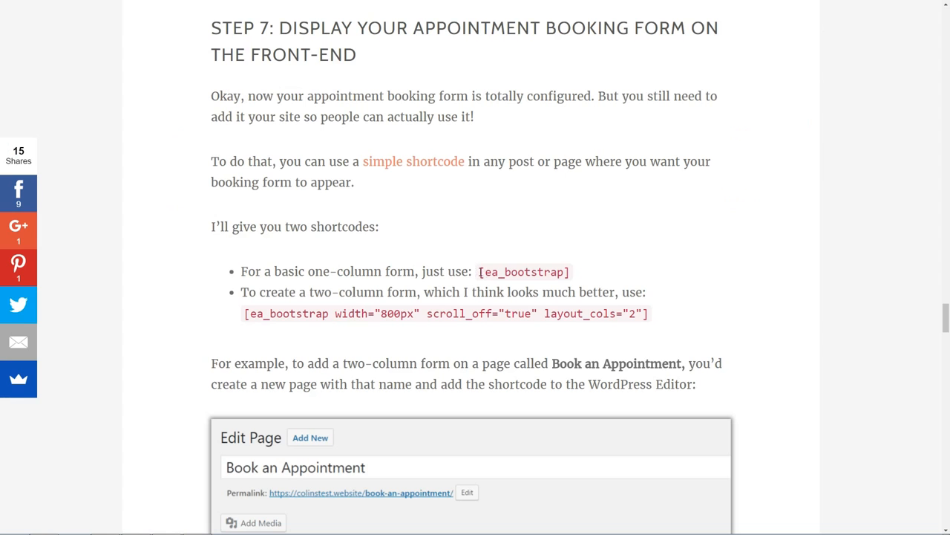
Copy the two-column [ea_bootstrap width="800px" ...] booking-form shortcode from the tutorial's Step 7 section.
drag(480, 272, 572, 273)
click(582, 276)
drag(246, 313, 651, 319)
right_click(501, 313)
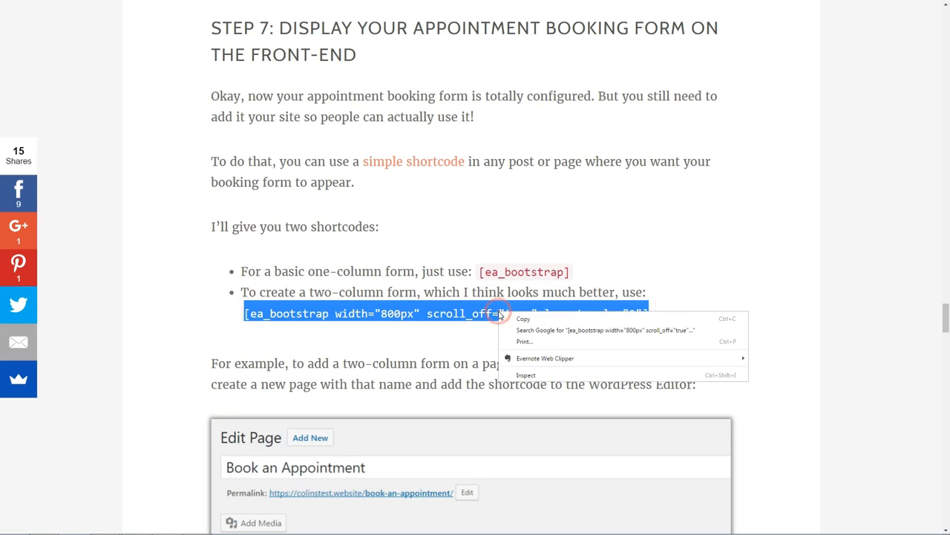
click(522, 322)
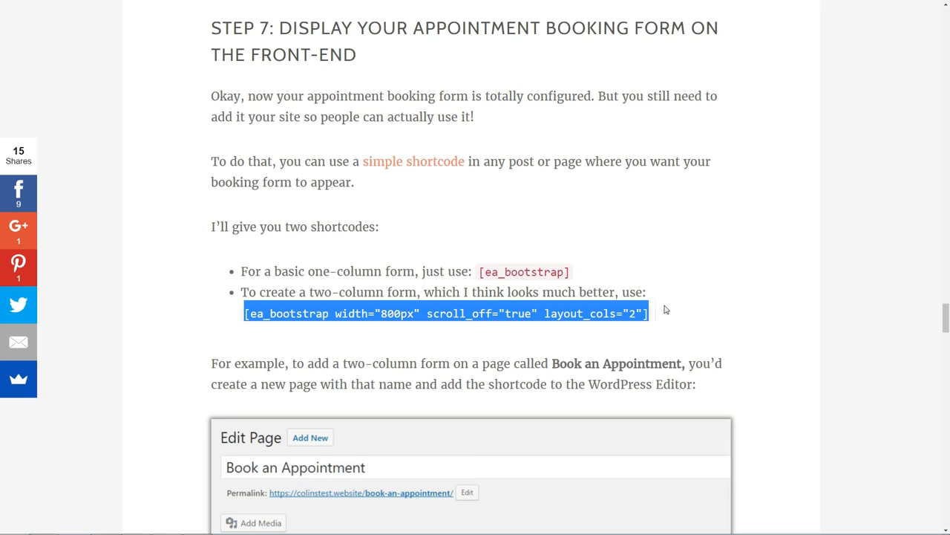
click(706, 339)
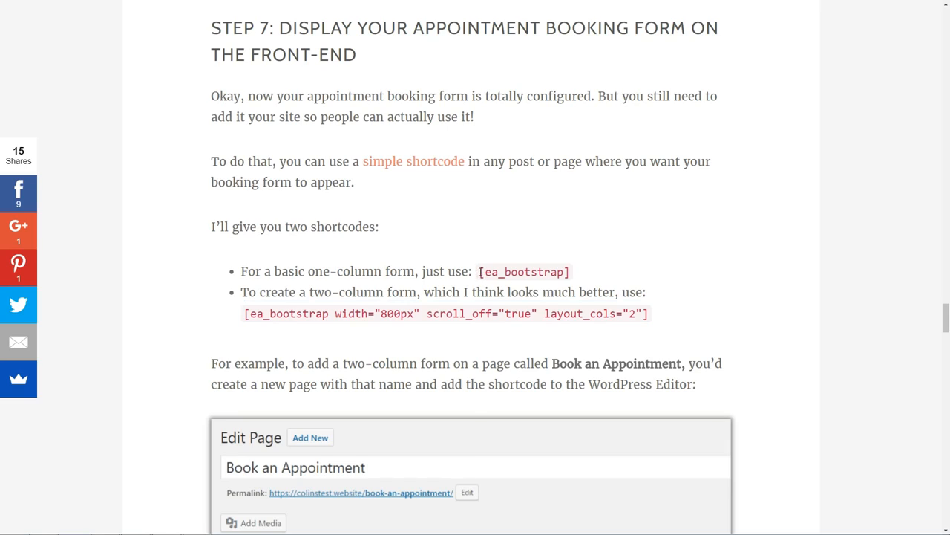
drag(481, 272, 574, 275)
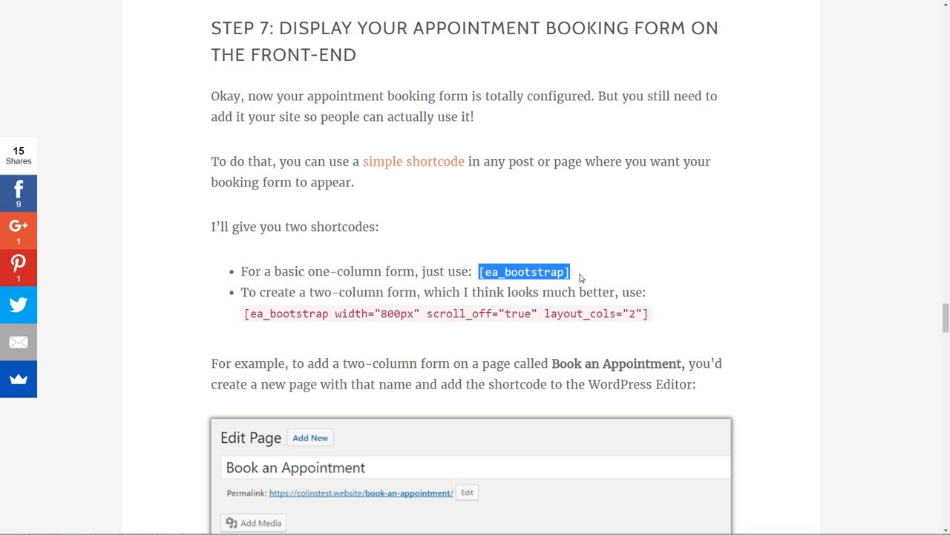
click(581, 277)
drag(246, 313, 652, 320)
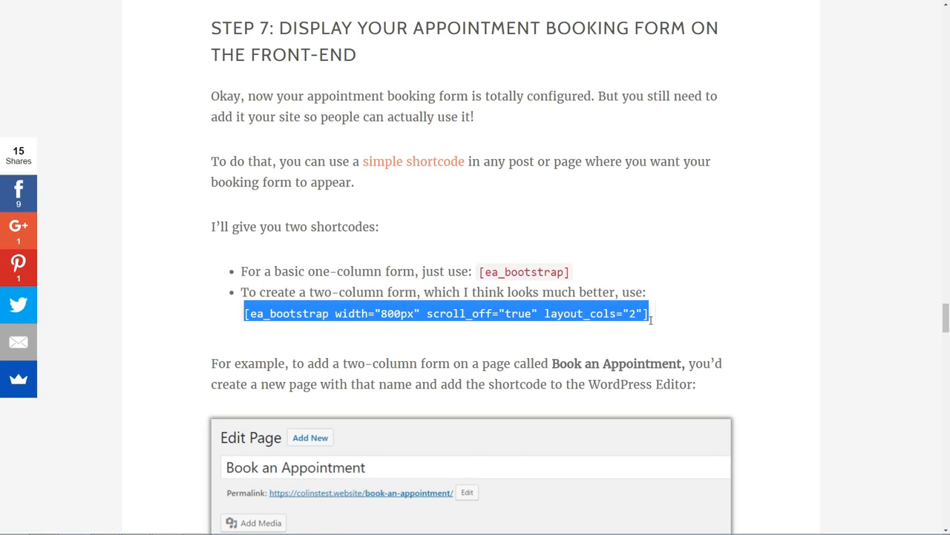
right_click(499, 313)
click(523, 319)
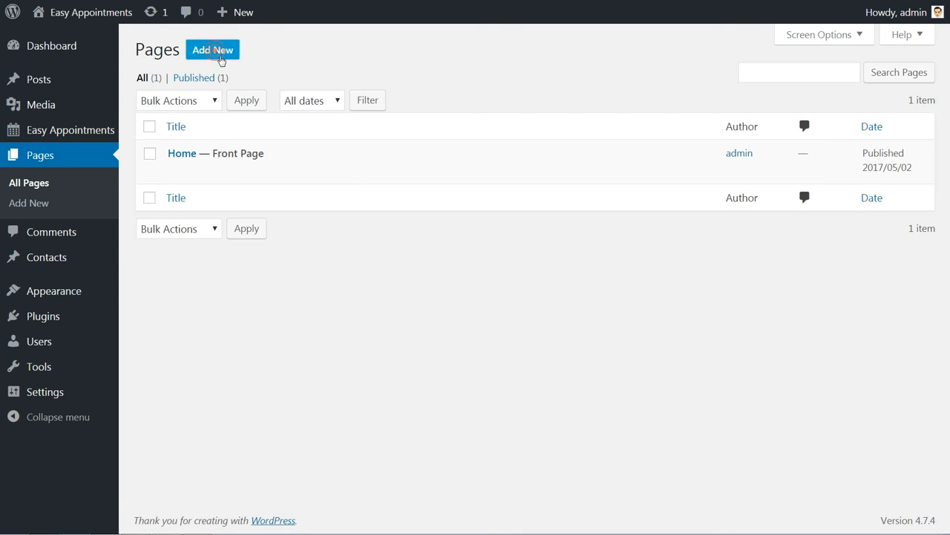
Create a new page titled 'Book and Appointment'.
click(219, 57)
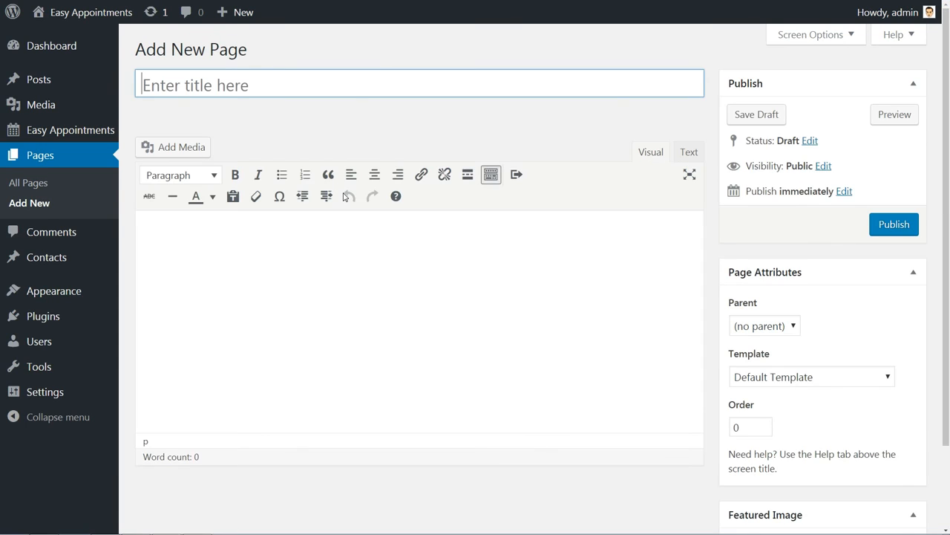
text(Book and a)
key(BackSpace)
text(Appointment)
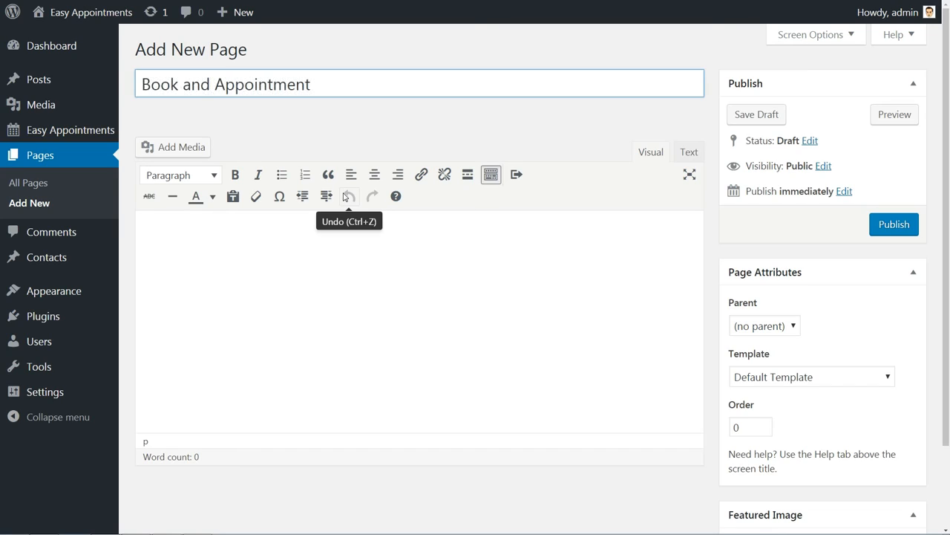
Paste the two-column booking shortcode into the page body and publish the page.
click(170, 222)
right_click(167, 239)
click(204, 299)
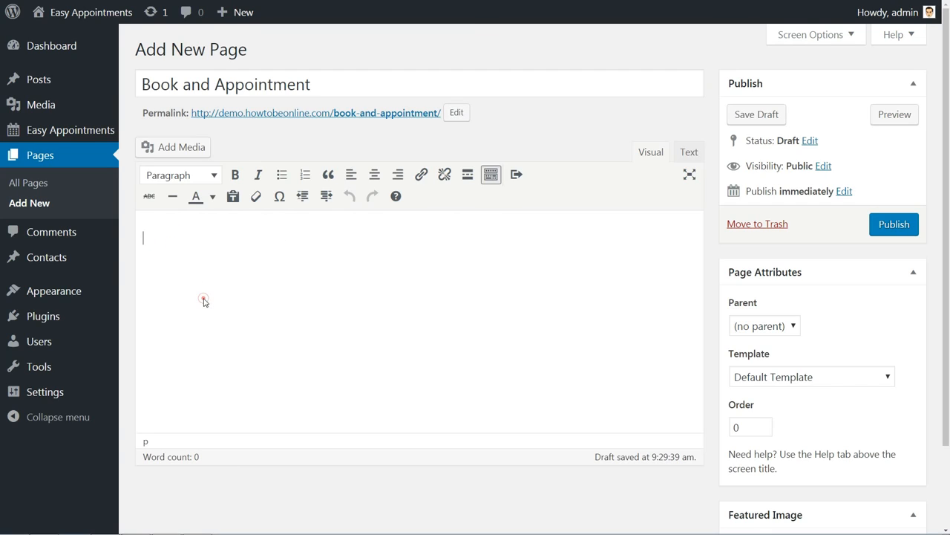
click(895, 230)
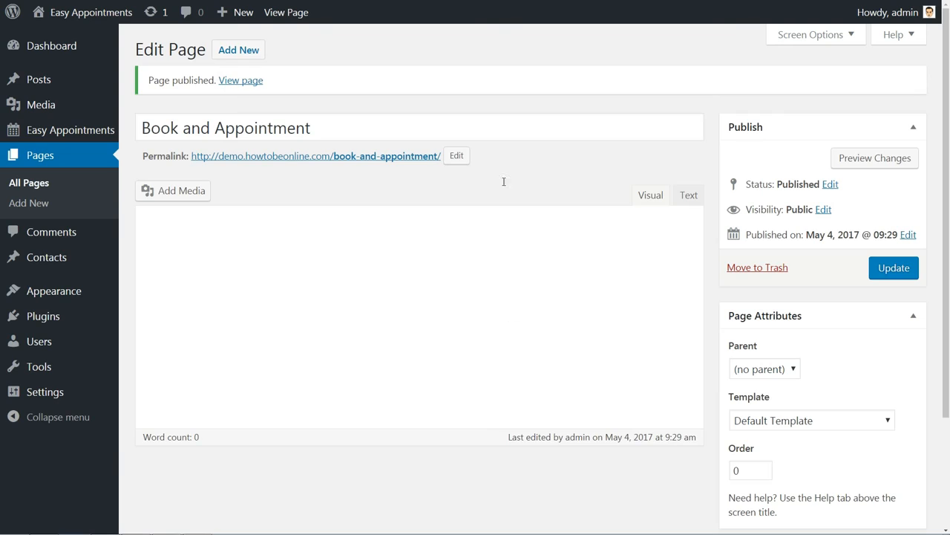
View the published booking page and try out several dates and time slots in the calendar.
click(245, 82)
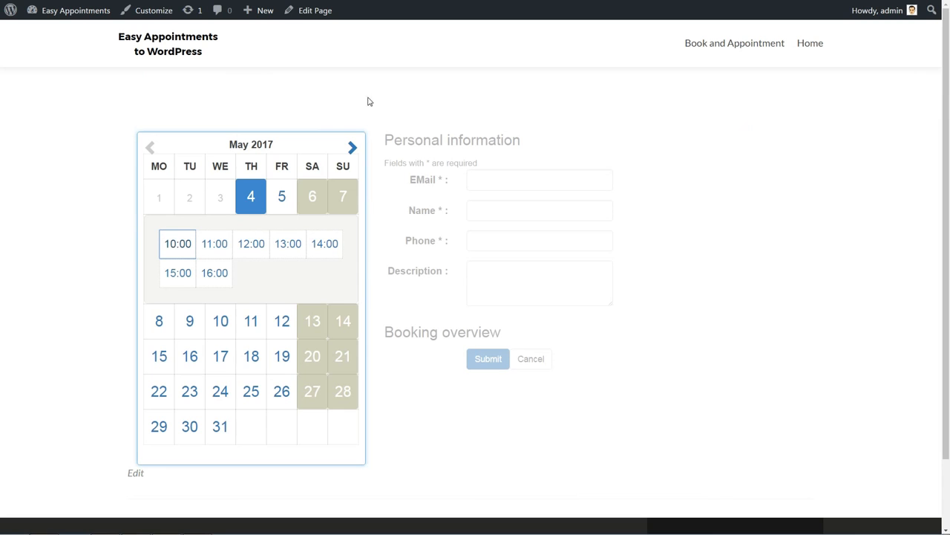
click(315, 201)
click(341, 295)
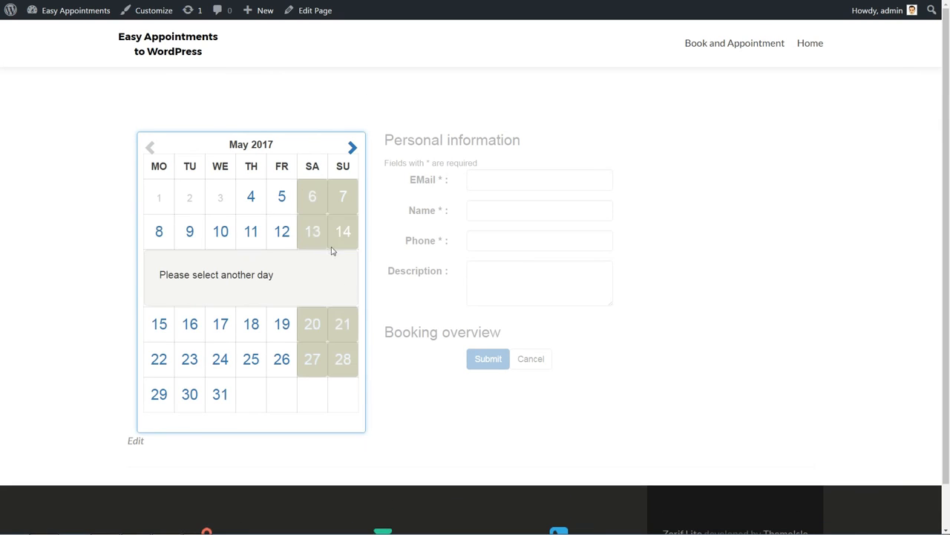
click(251, 196)
click(270, 203)
click(215, 243)
click(288, 243)
click(325, 243)
click(214, 272)
click(241, 276)
click(160, 321)
click(215, 278)
Pick the May 4 10:00 slot and fill the e-mail field from the autofill suggestion.
click(499, 179)
click(484, 209)
click(479, 242)
click(476, 271)
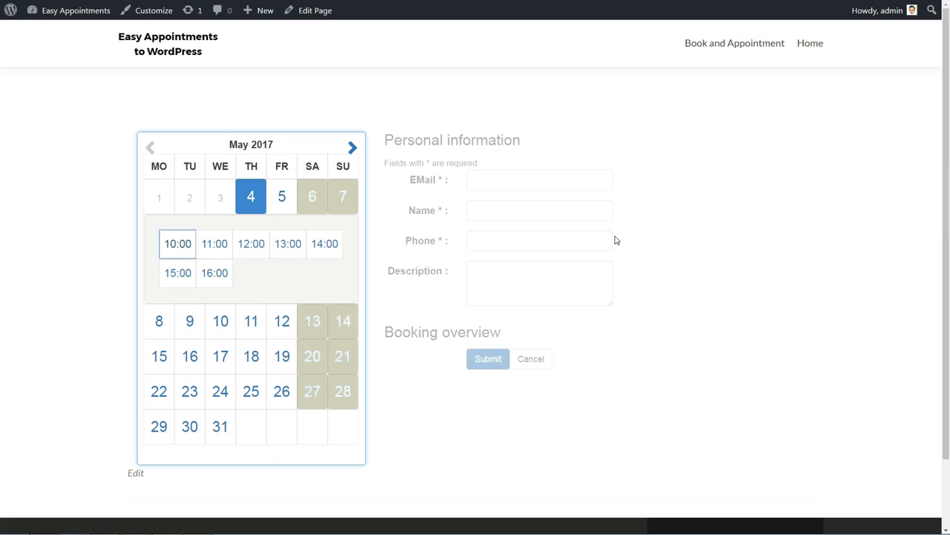
click(178, 245)
click(490, 180)
text(tes)
click(511, 196)
Enter a test name, phone number and 'Testing appointment' description, submit, and go to Reports.
click(510, 208)
text(Testing Robert)
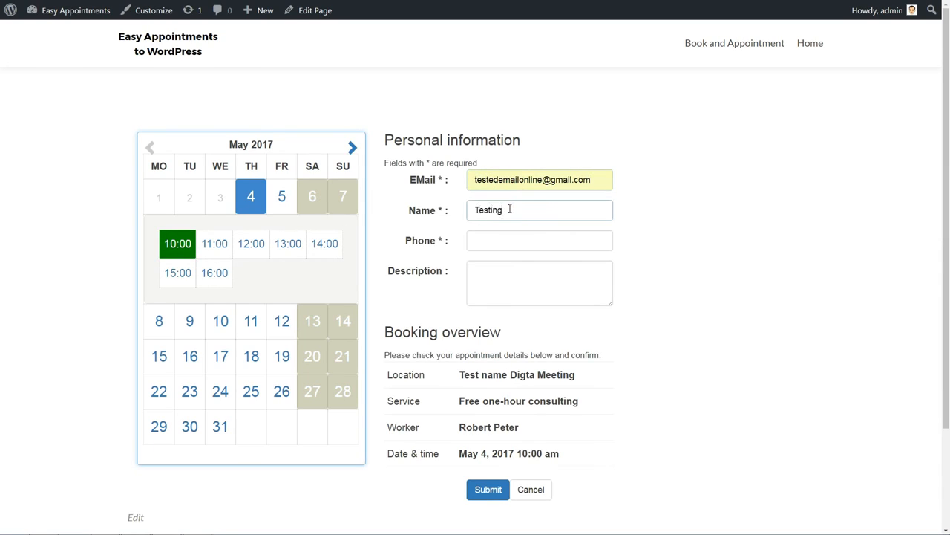
key(Tab)
text(005000)
key(Tab)
text(Testing appointment)
click(488, 489)
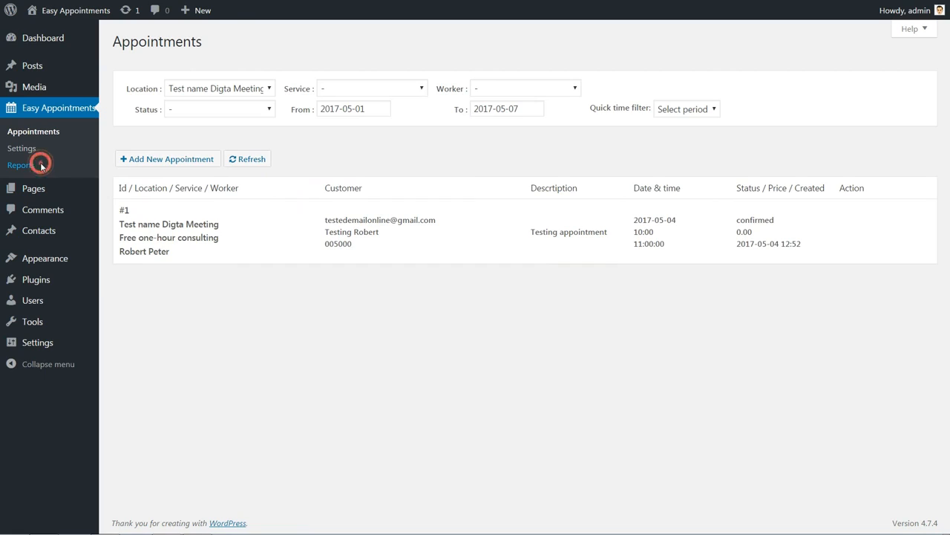
click(40, 165)
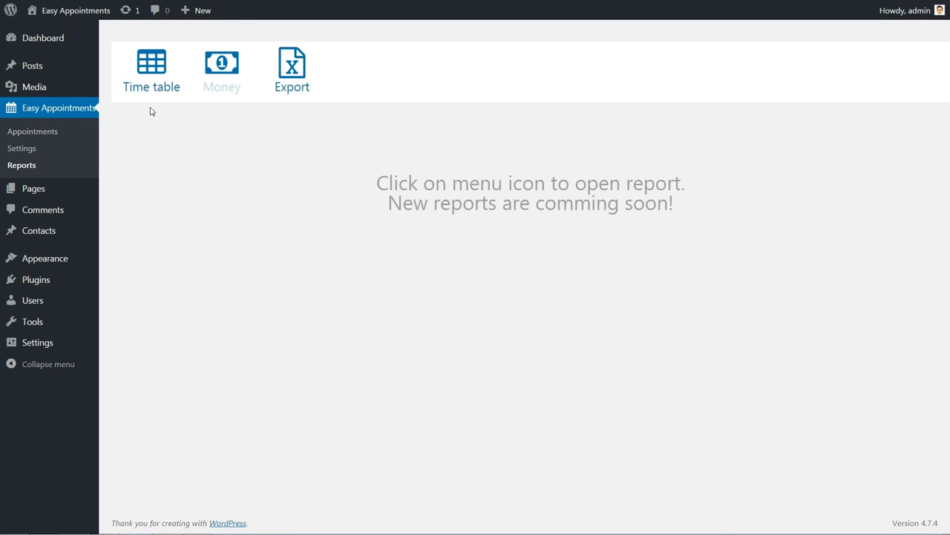
Show the time table for the booked worker and Free one-hour consulting, then list appointments.
click(146, 78)
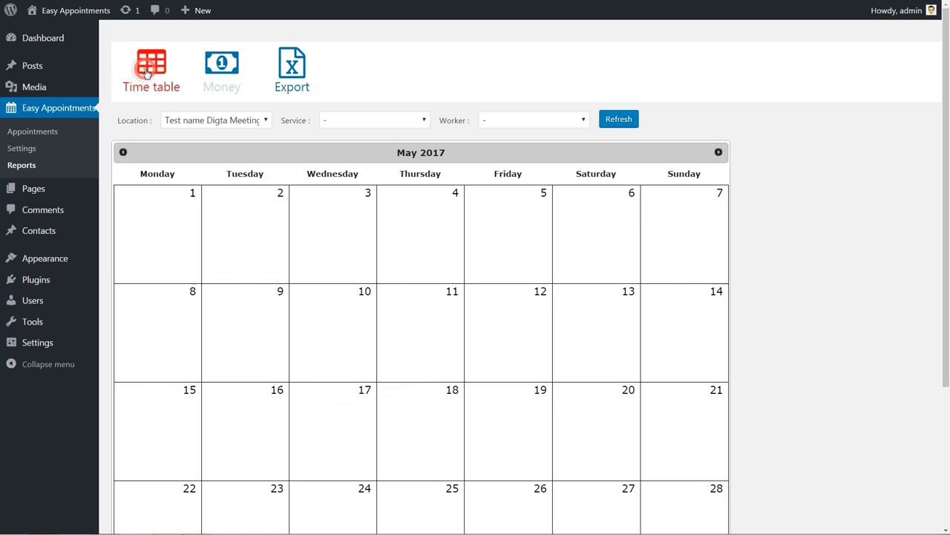
click(580, 121)
click(556, 148)
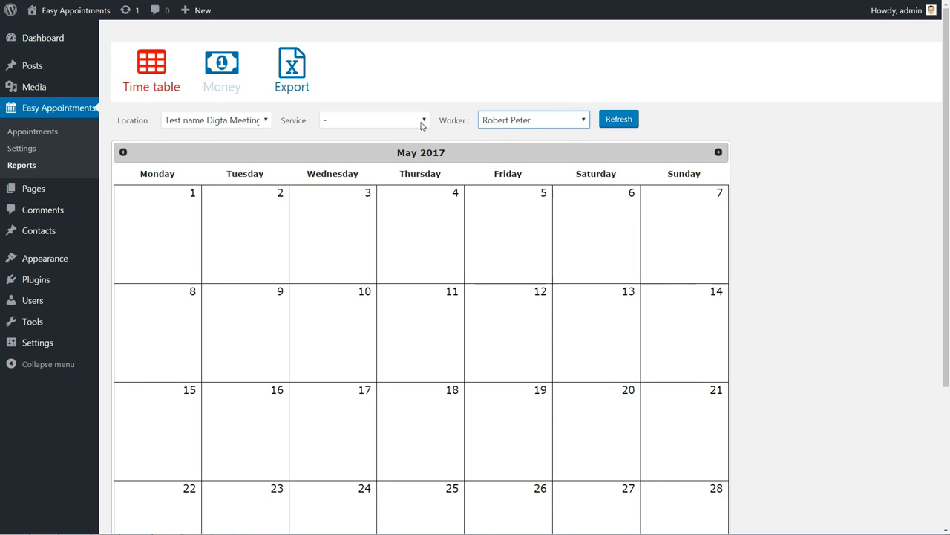
click(423, 120)
click(416, 147)
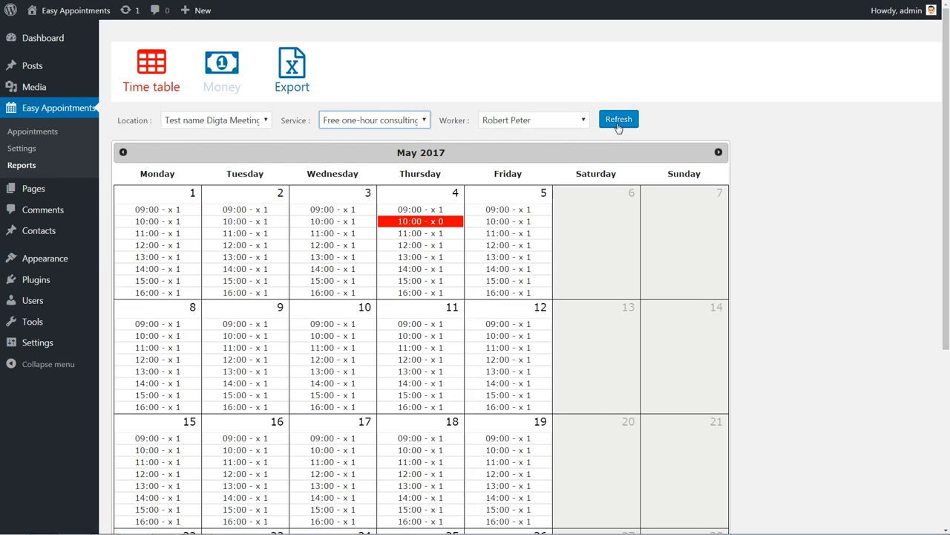
click(430, 222)
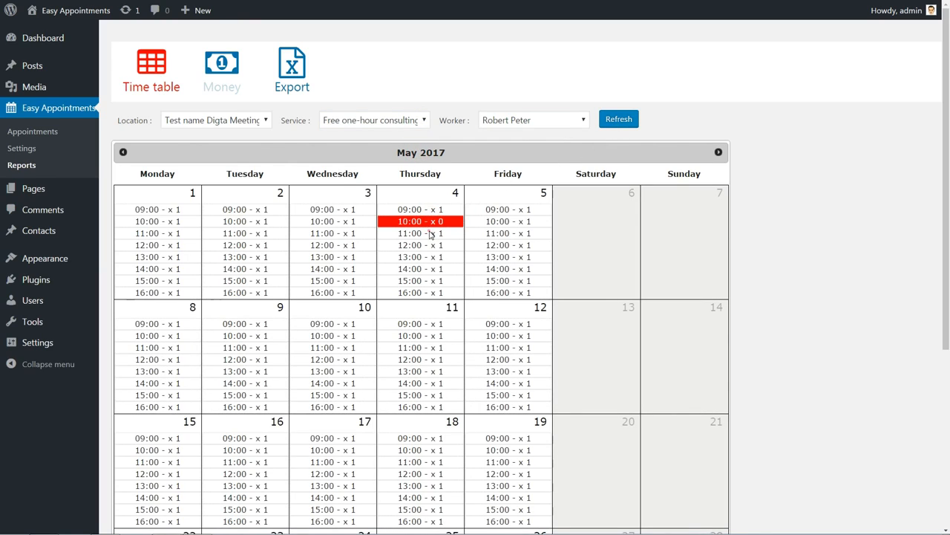
click(449, 223)
click(38, 131)
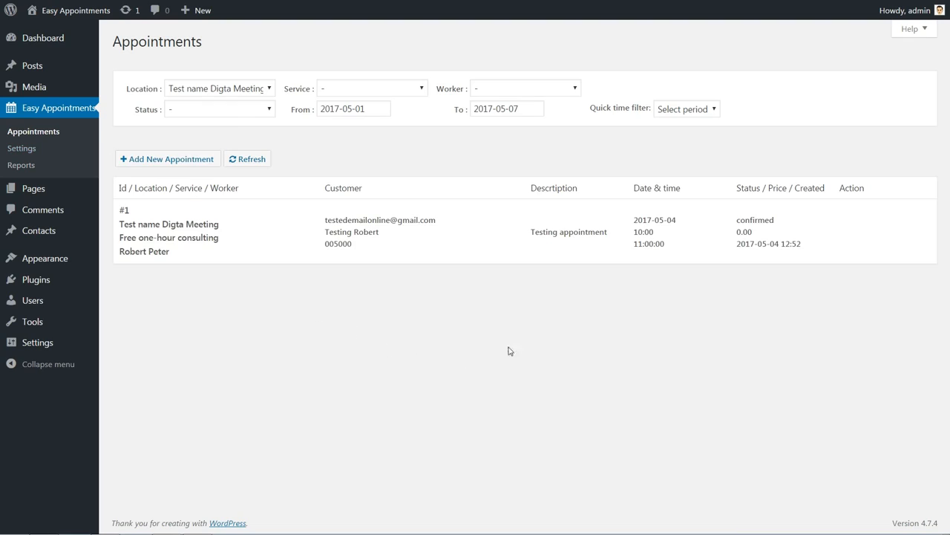
Change appointment #1's status to pending and save it.
mouse_move(857, 256)
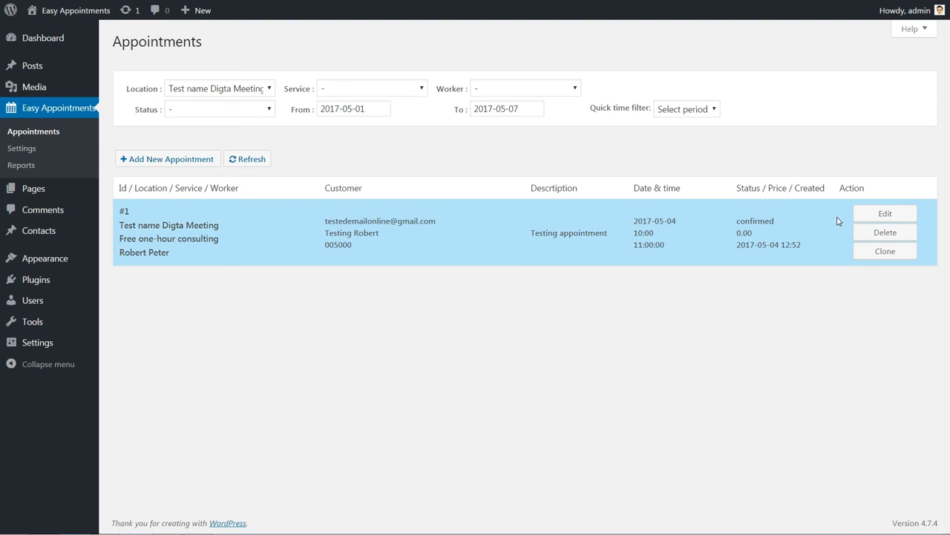
click(878, 217)
click(864, 245)
click(849, 257)
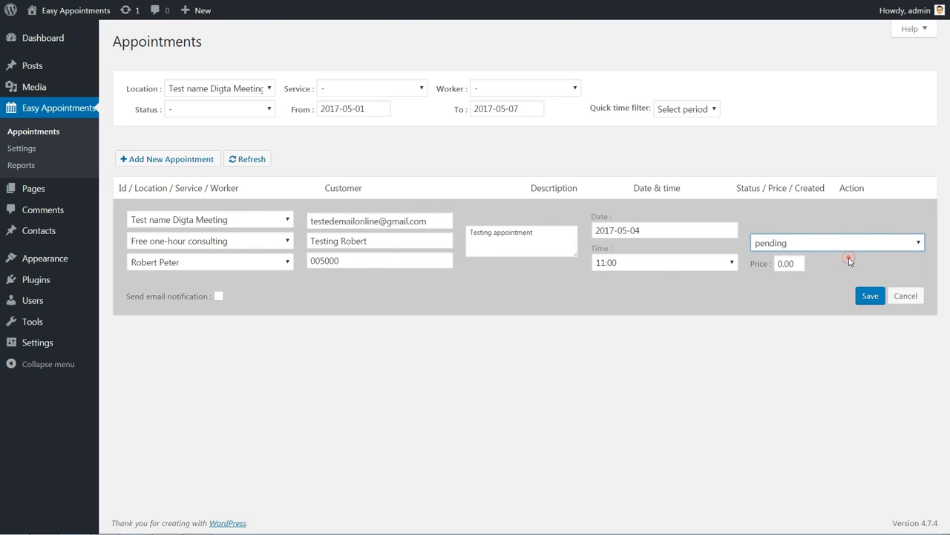
click(875, 295)
mouse_move(754, 236)
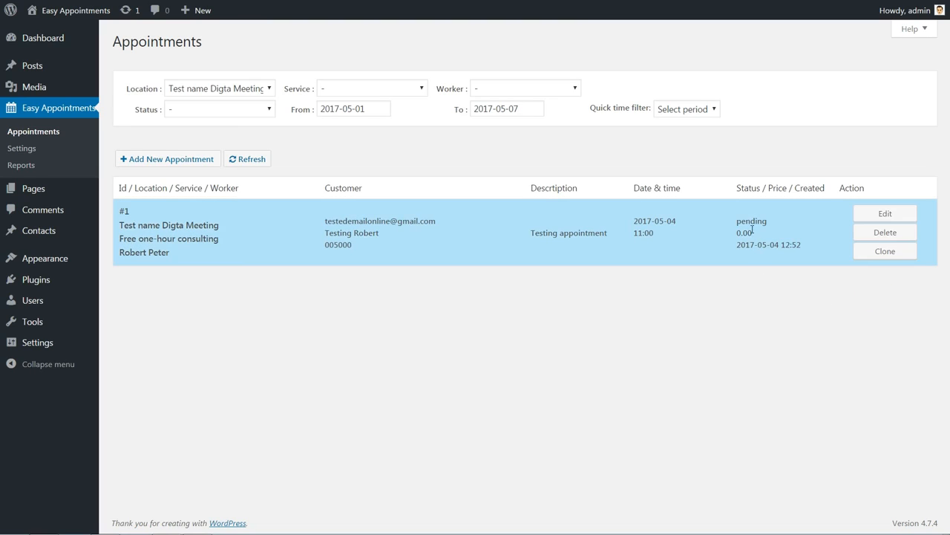
mouse_move(767, 222)
mouse_down()
mouse_move(738, 222)
mouse_move(767, 224)
mouse_up()
Set appointment #1's status back to confirmed and save it.
click(886, 214)
click(856, 243)
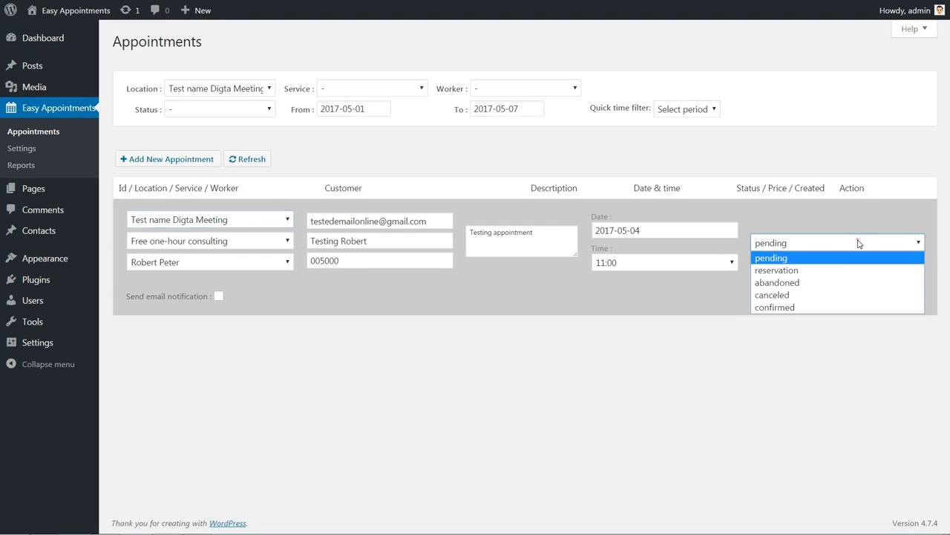
click(825, 308)
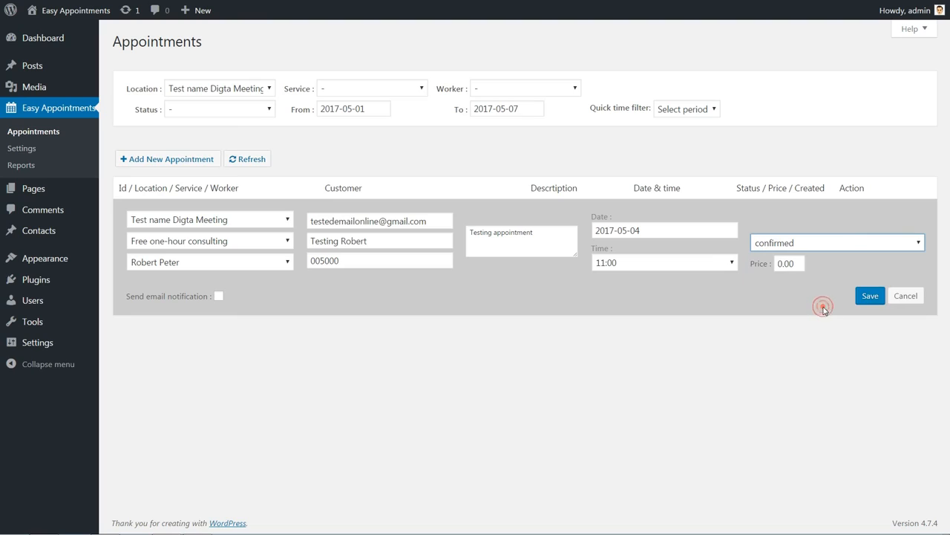
click(870, 296)
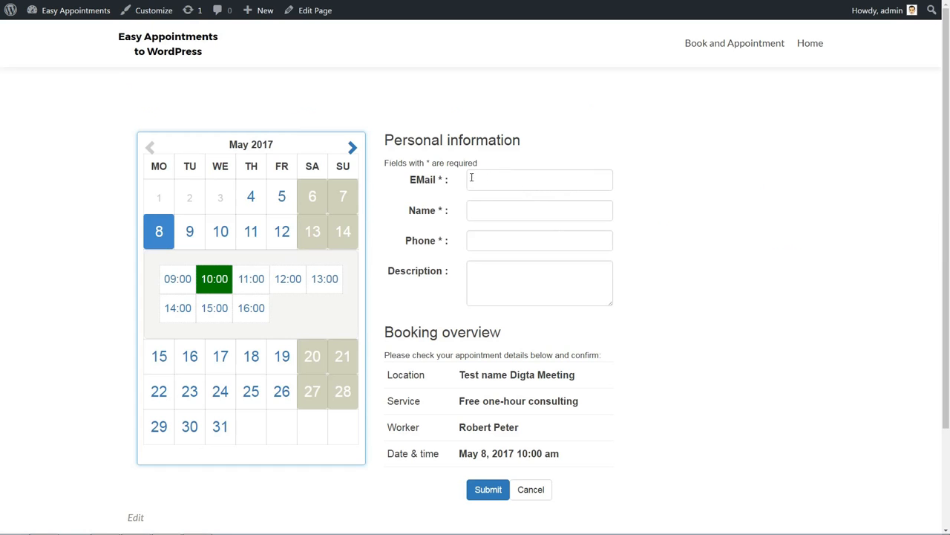
Fill the booking form's e-mail field using the autofill suggestion.
click(478, 179)
text(estedemail)
key(BackSpace)
key(BackSpace)
key(BackSpace)
key(BackSpace)
key(BackSpace)
key(BackSpace)
key(BackSpace)
key(BackSpace)
key(BackSpace)
key(BackSpace)
text(test)
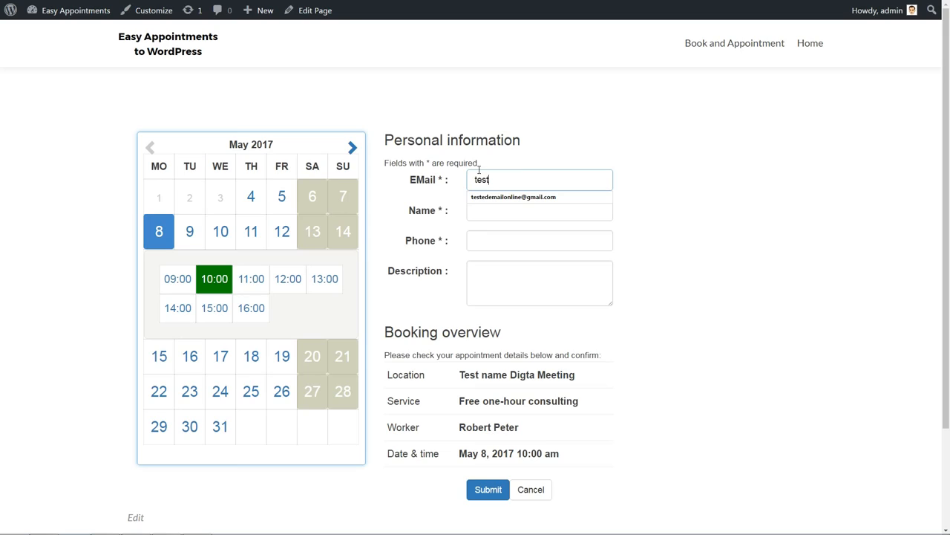
click(542, 197)
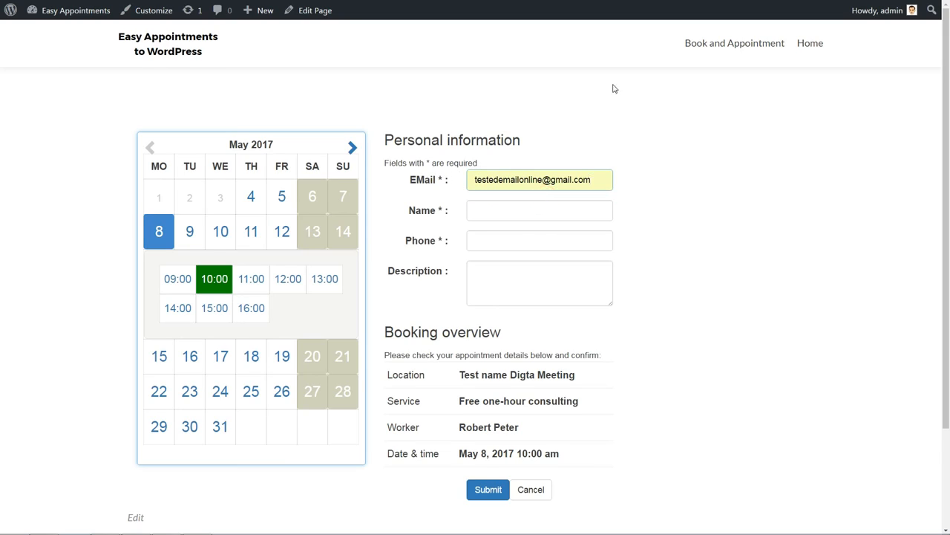
Clear the text from the Name field, leaving it empty.
click(484, 206)
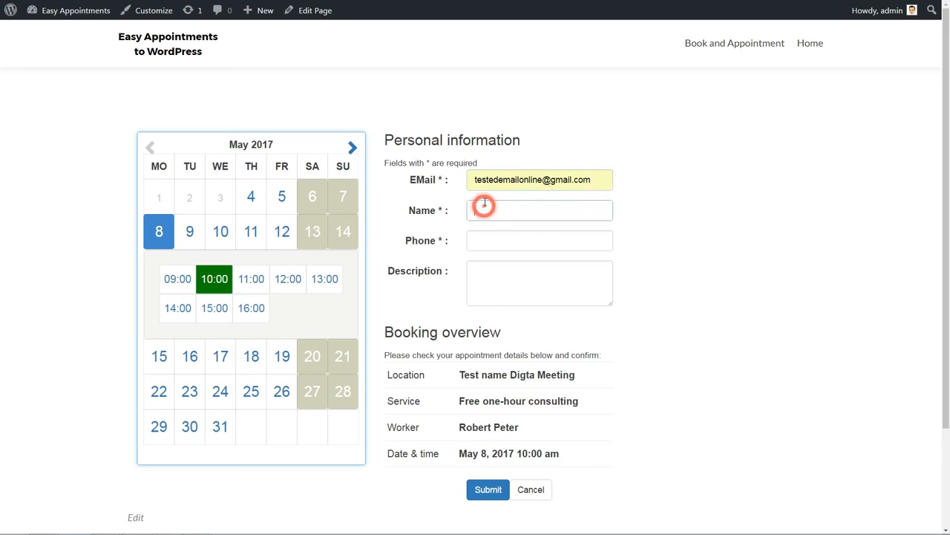
key(Tab)
click(516, 211)
double_click(516, 211)
key(BackSpace)
key(Tab)
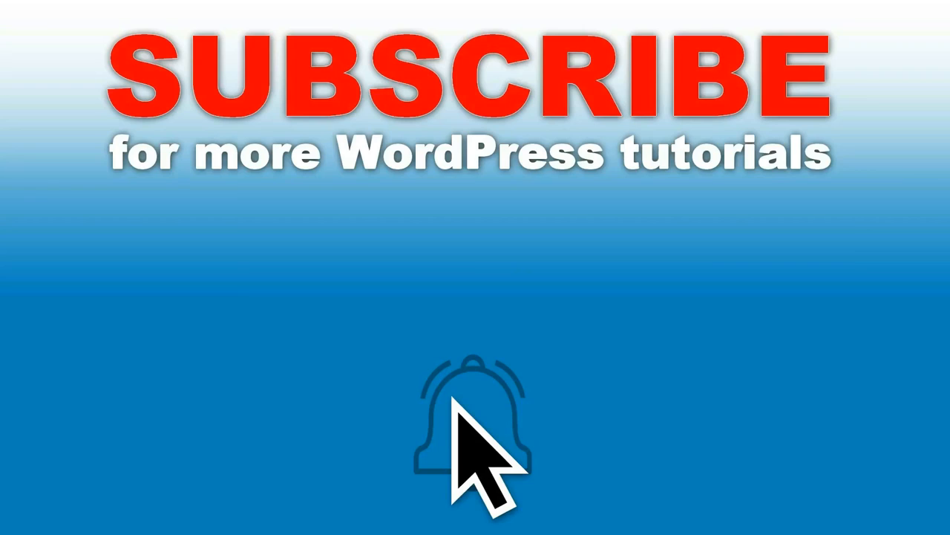